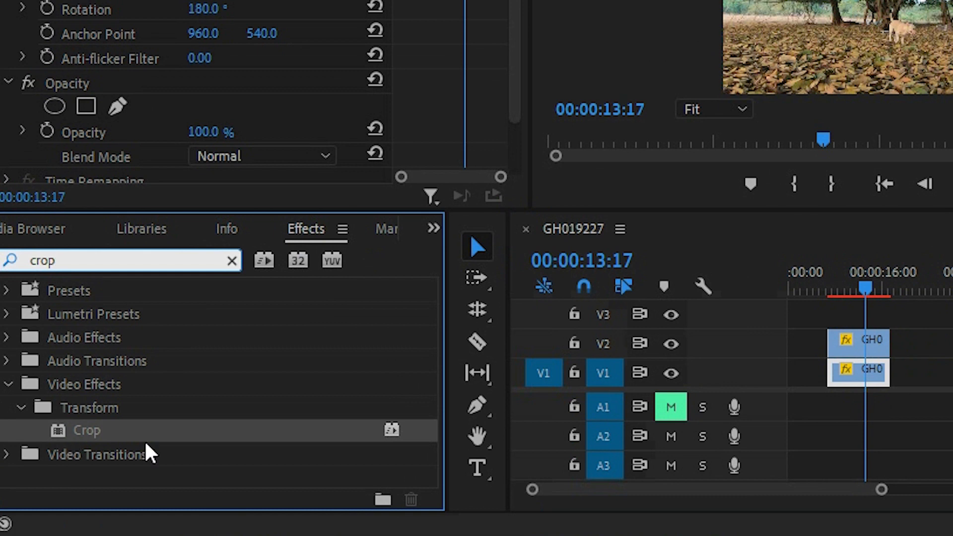
Apply the Crop effect to the overlapping clips on V2 and V1 and select the Crop settings
drag(90, 440, 871, 348)
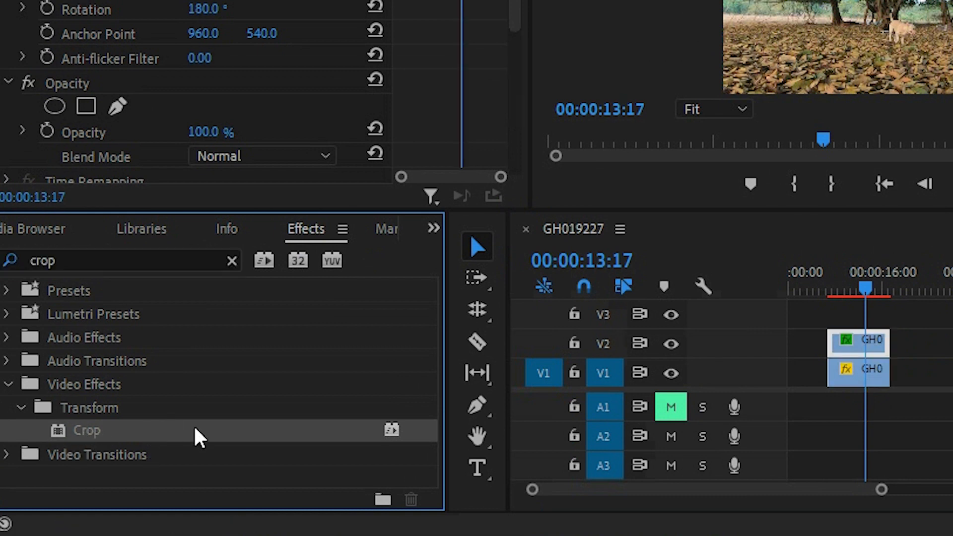
drag(200, 437, 869, 380)
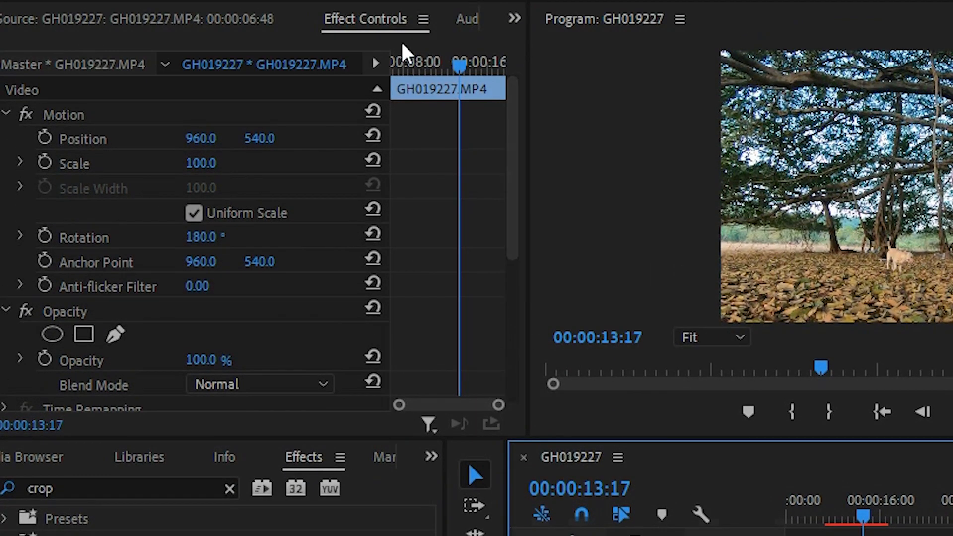
drag(514, 206, 520, 360)
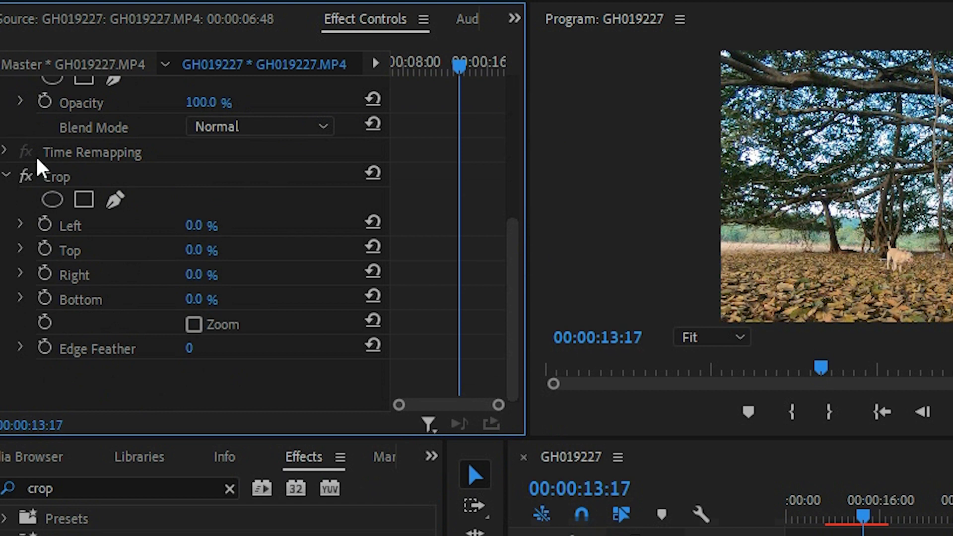
click(77, 177)
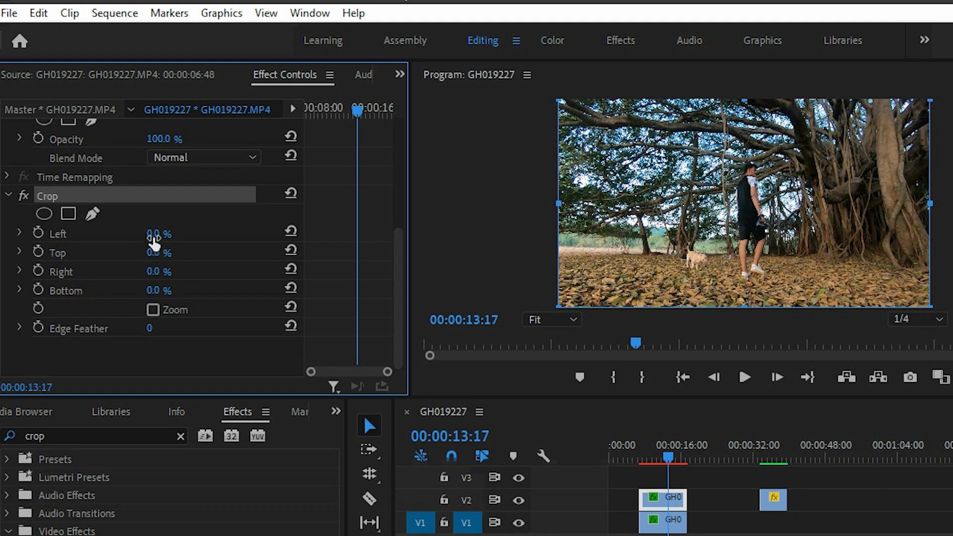
Try out different Left crop amounts on the V2 clip, ending at about 30 %
drag(152, 234, 163, 235)
drag(219, 222, 234, 222)
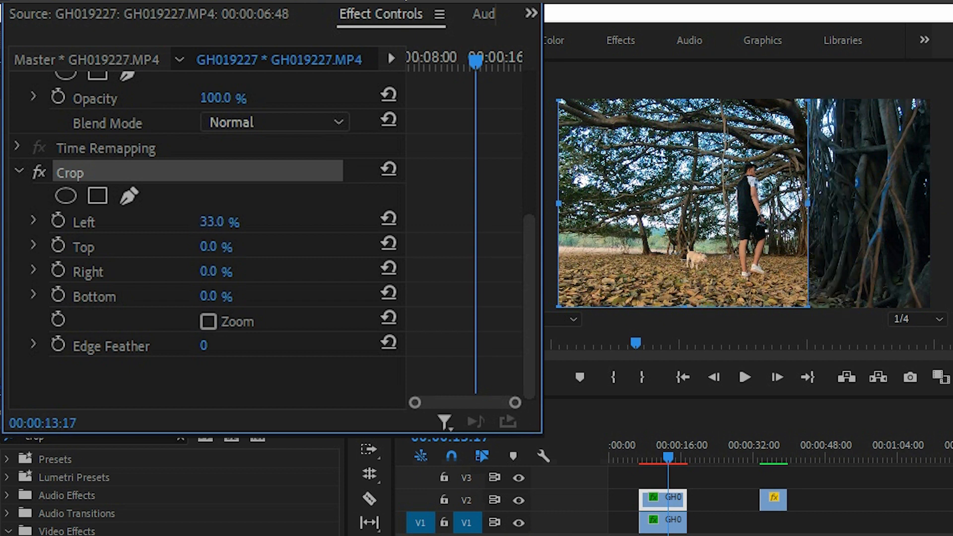
mouse_move(815, 203)
mouse_down()
mouse_move(830, 203)
mouse_move(802, 204)
mouse_move(819, 204)
mouse_up()
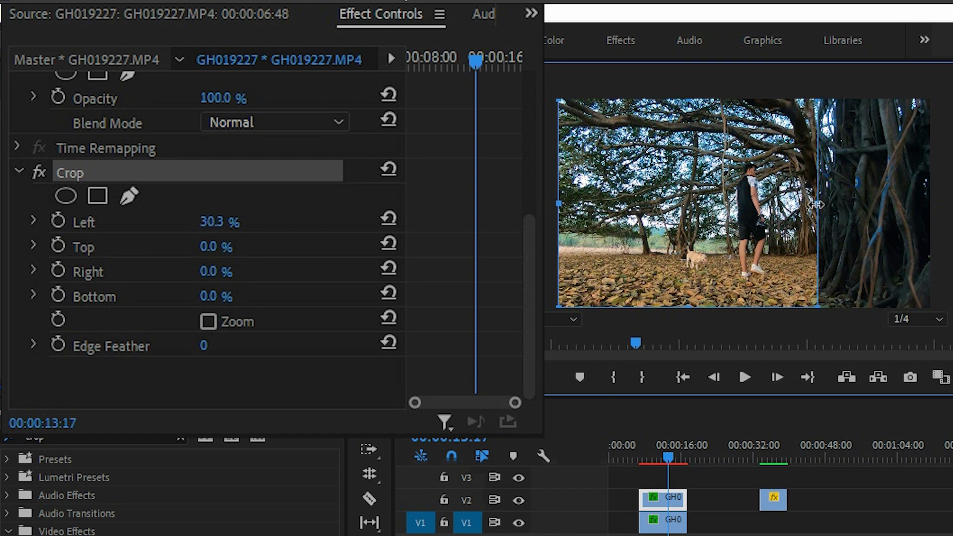
Set both the Left and Right crop of the V2 clip to 25 %
click(214, 222)
text(25)
key(Return)
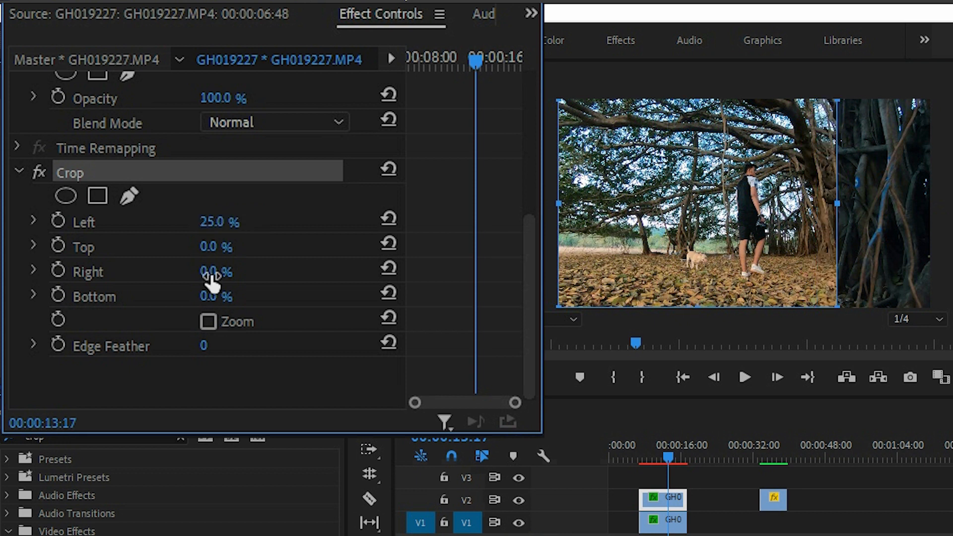
click(208, 272)
text(2)
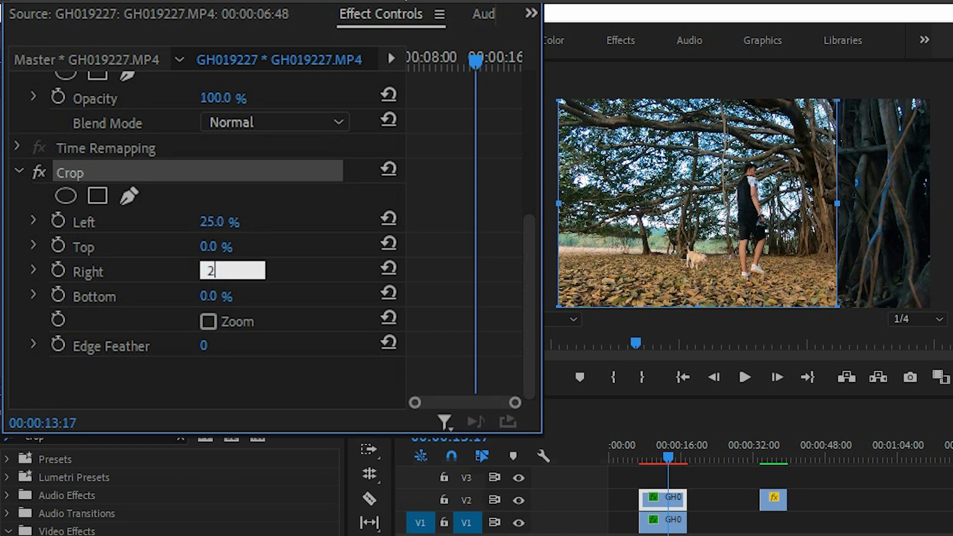
key(Return)
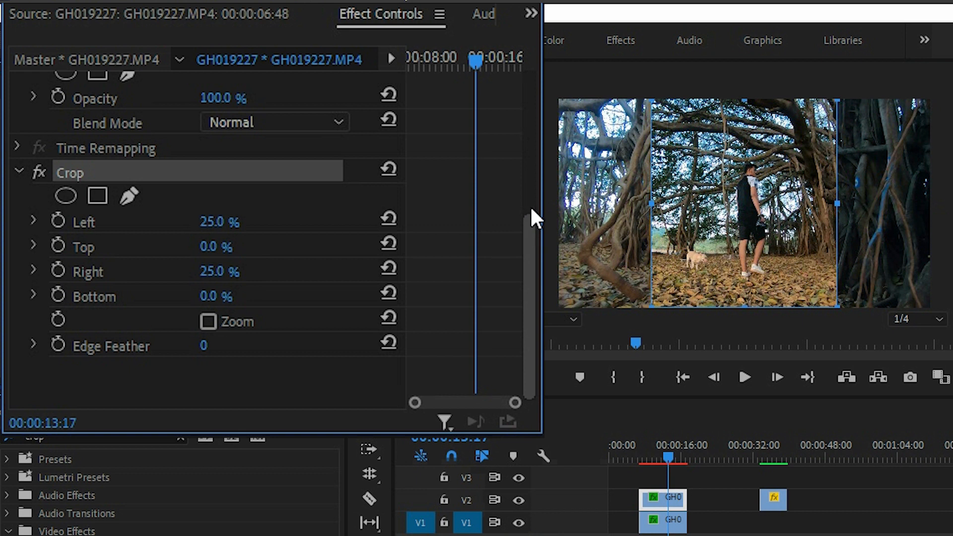
Shift the V2 clip's horizontal Position so its cropped picture fills the left half of the frame
drag(530, 213, 524, 67)
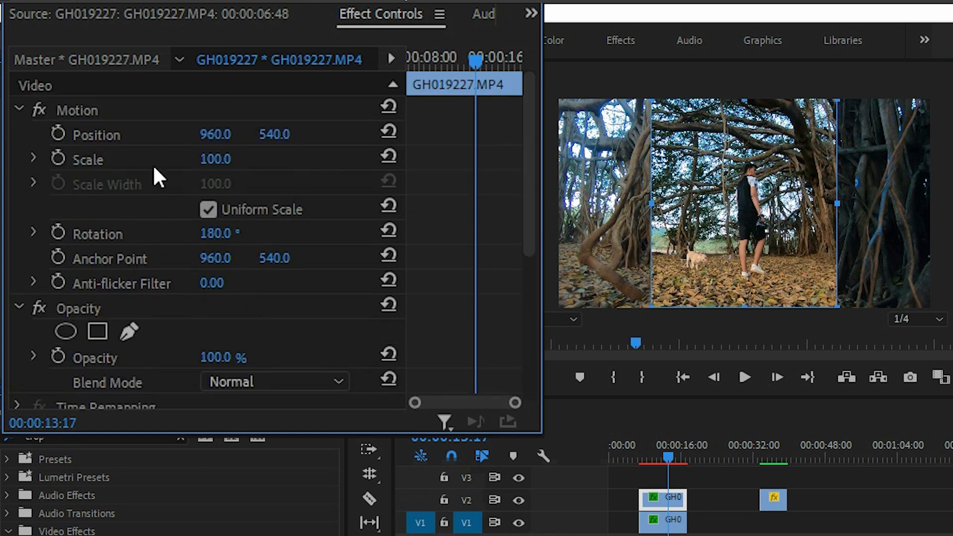
click(140, 111)
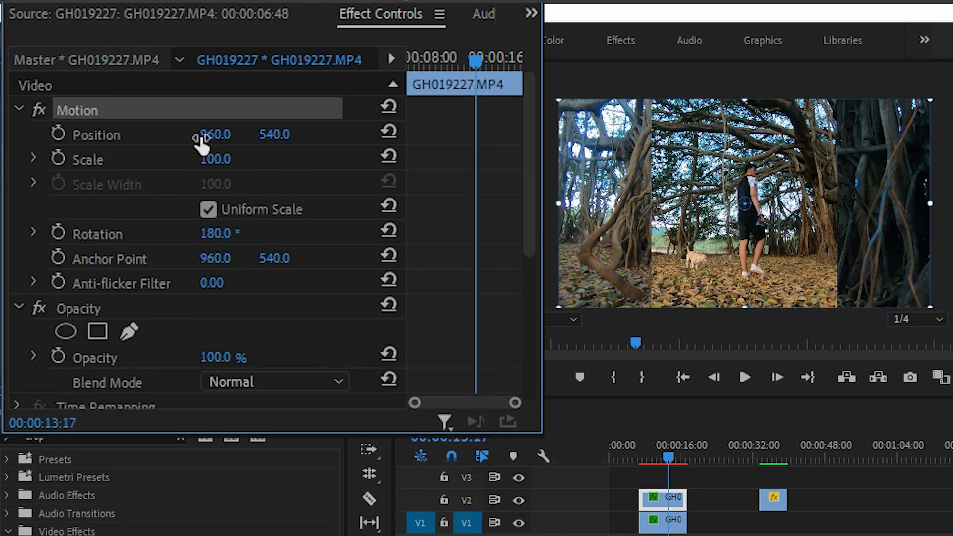
mouse_move(218, 134)
mouse_down()
mouse_move(209, 134)
mouse_move(227, 134)
mouse_up()
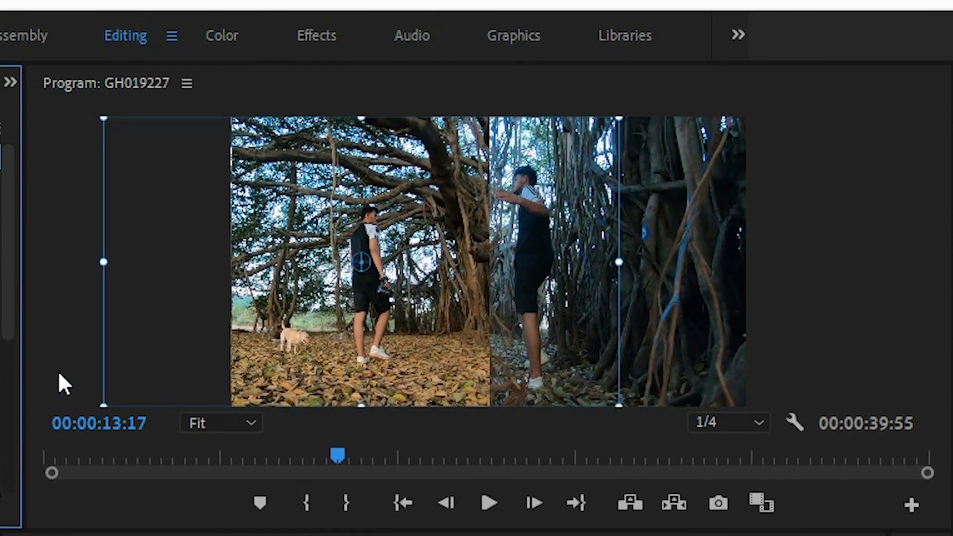
click(58, 373)
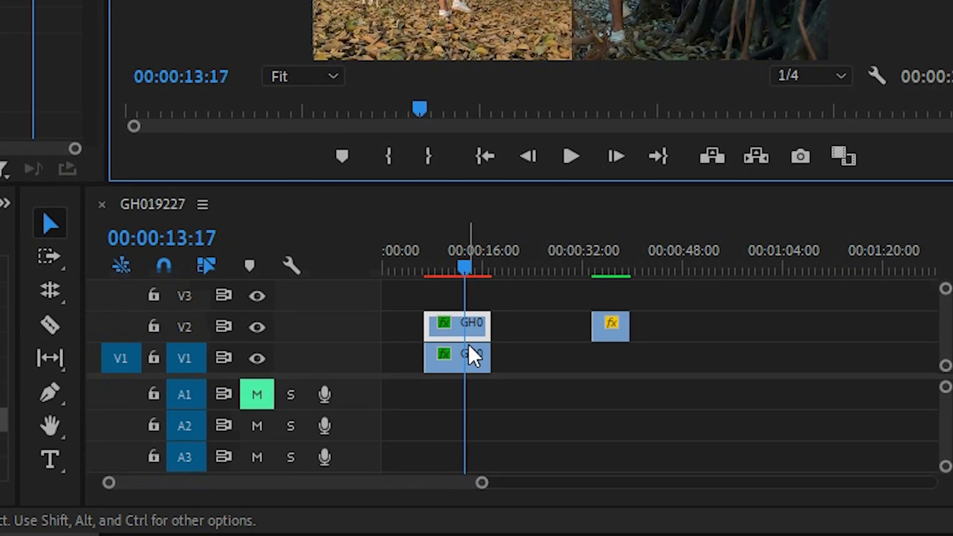
Shift the V1 clip's horizontal Position so its picture fills the right half of the frame
click(466, 367)
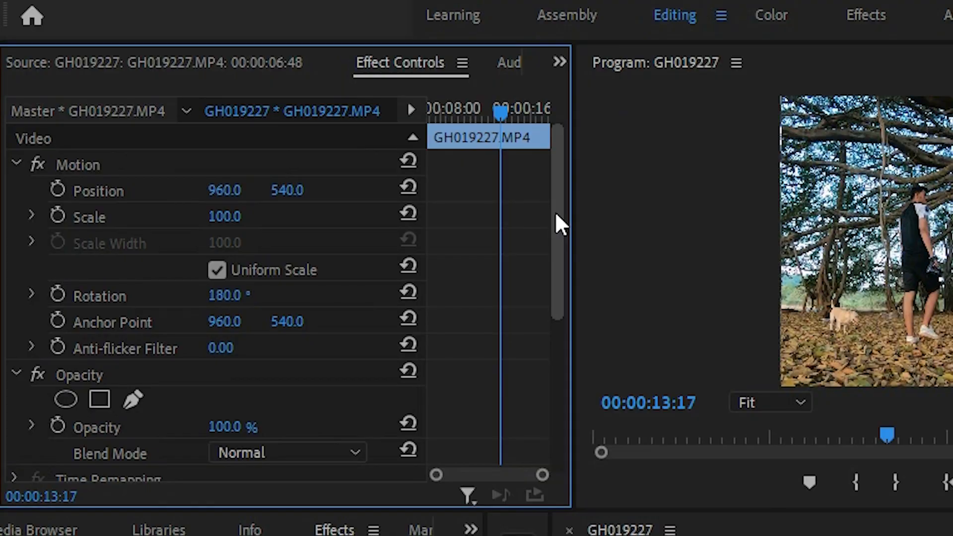
click(215, 158)
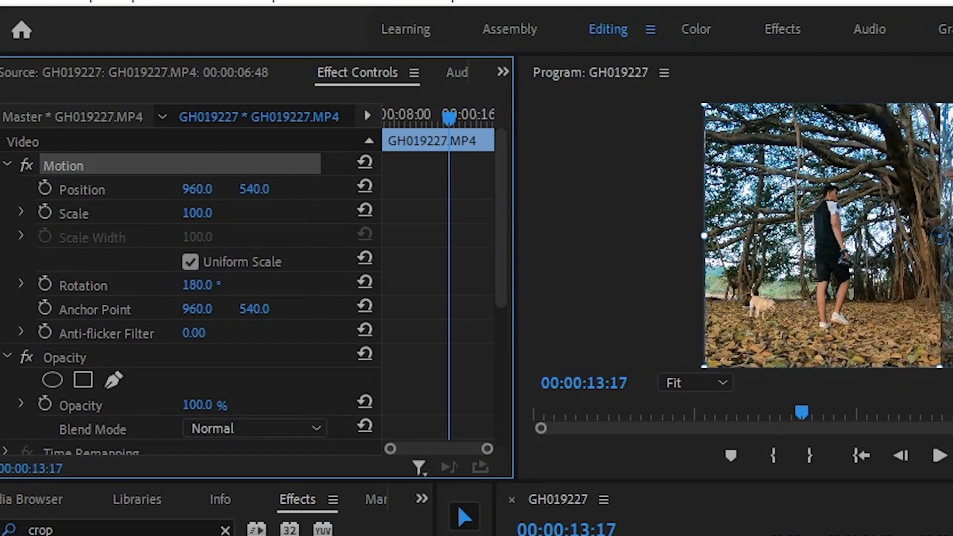
drag(223, 199, 278, 199)
mouse_move(144, 187)
mouse_down()
mouse_move(161, 187)
mouse_move(151, 188)
mouse_up()
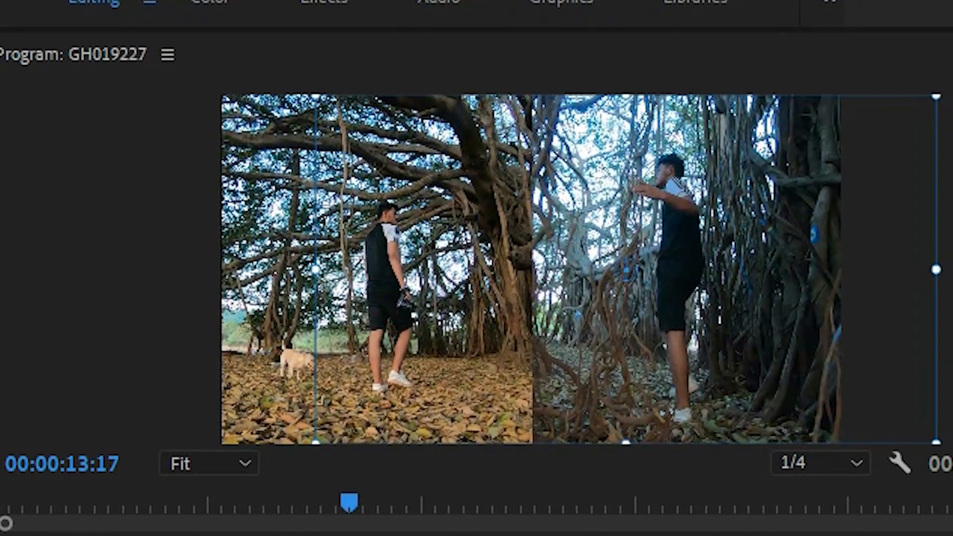
click(10, 249)
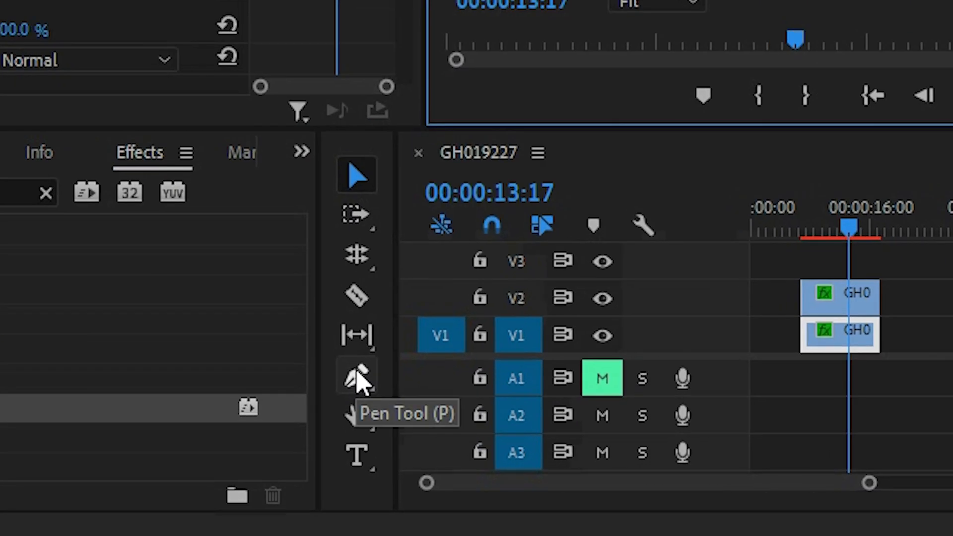
Draw a thin, full-height vertical rectangle as a divider along the seam between the two pictures
click(358, 380)
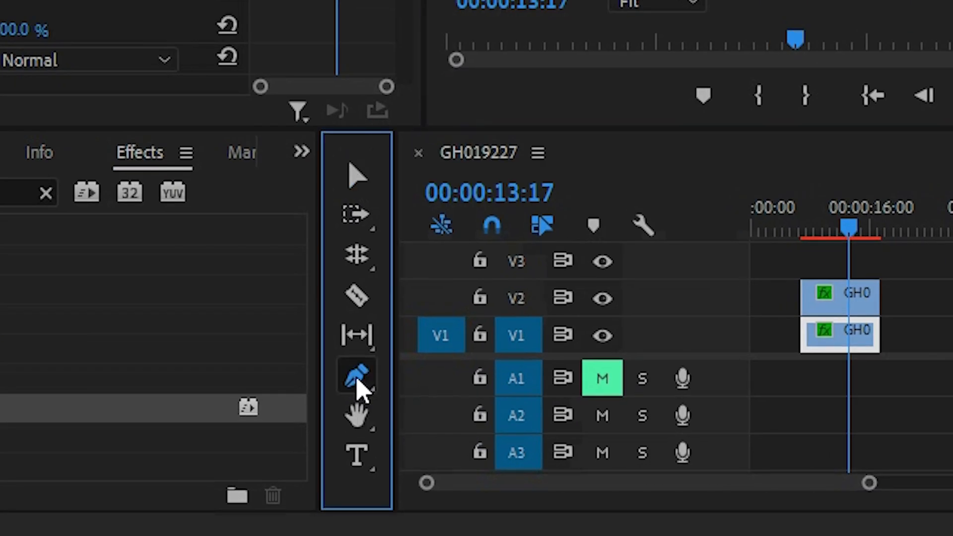
click(464, 405)
drag(850, 1, 867, 79)
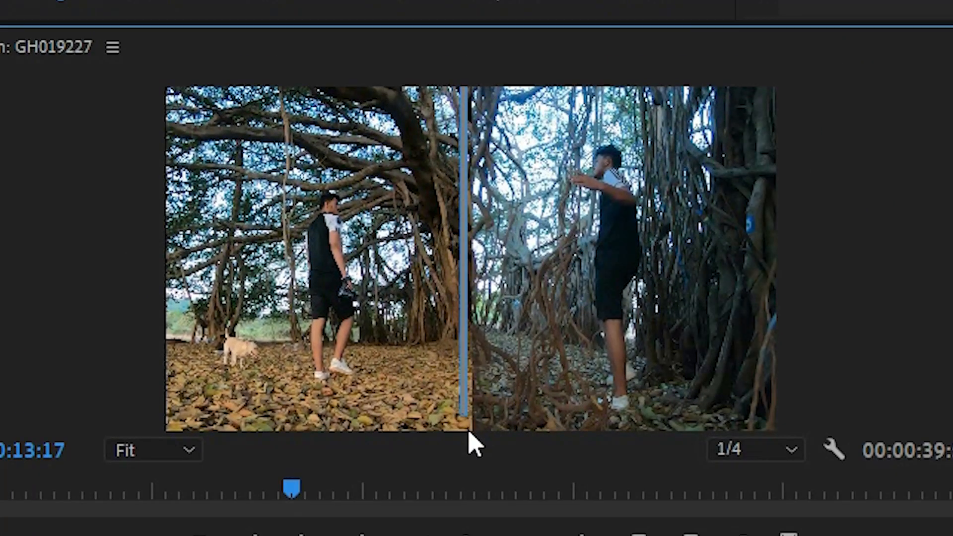
mouse_move(471, 443)
mouse_down()
mouse_move(479, 447)
mouse_move(470, 432)
mouse_move(472, 443)
mouse_up()
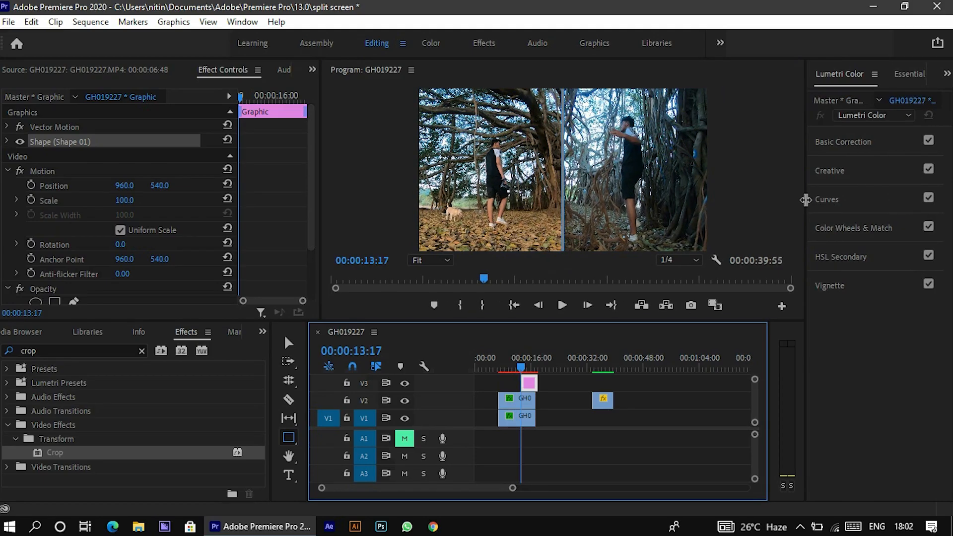
Change the divider shape's fill color to white (FFFFFF) and deselect the shape
click(904, 77)
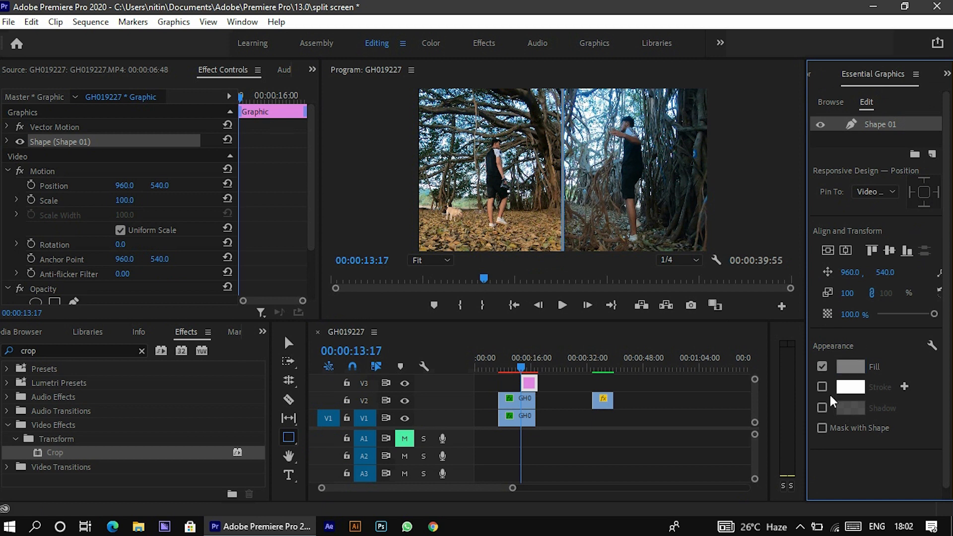
click(851, 367)
click(319, 389)
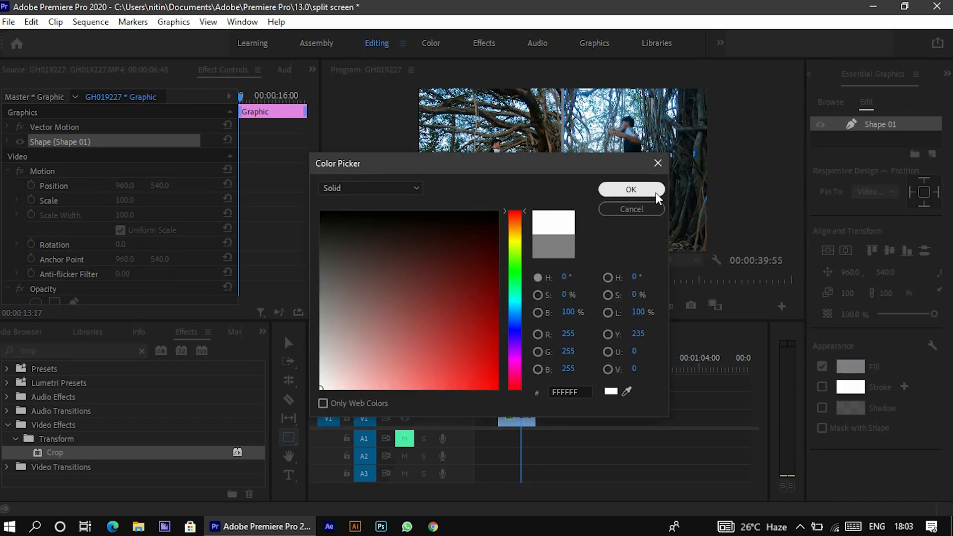
click(631, 190)
click(286, 342)
click(373, 215)
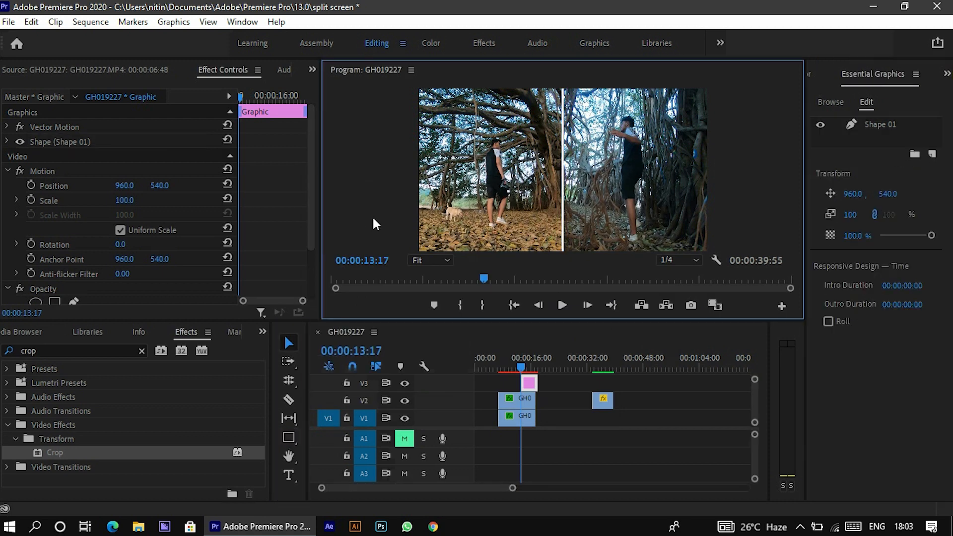
Play back the two-way split screen to check both halves and the divider
key(space)
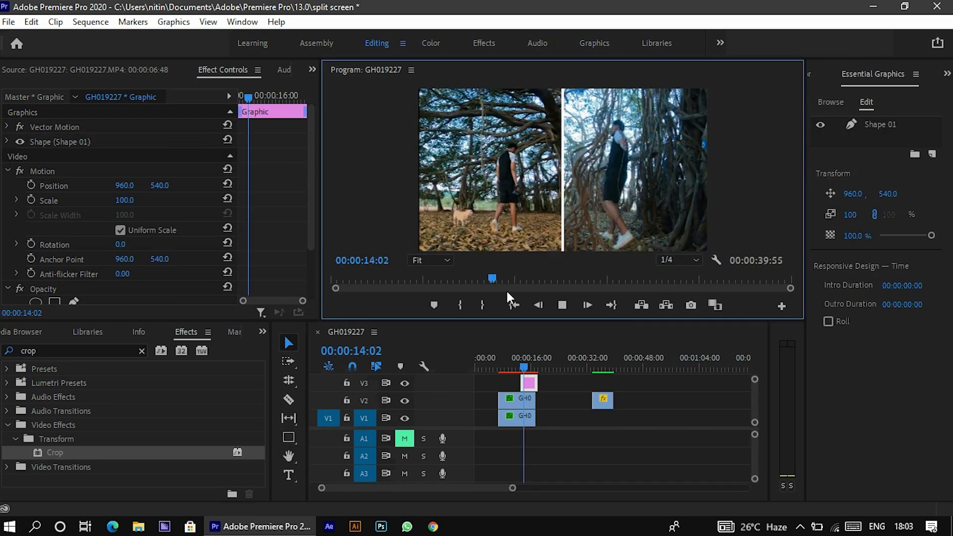
click(493, 386)
key(space)
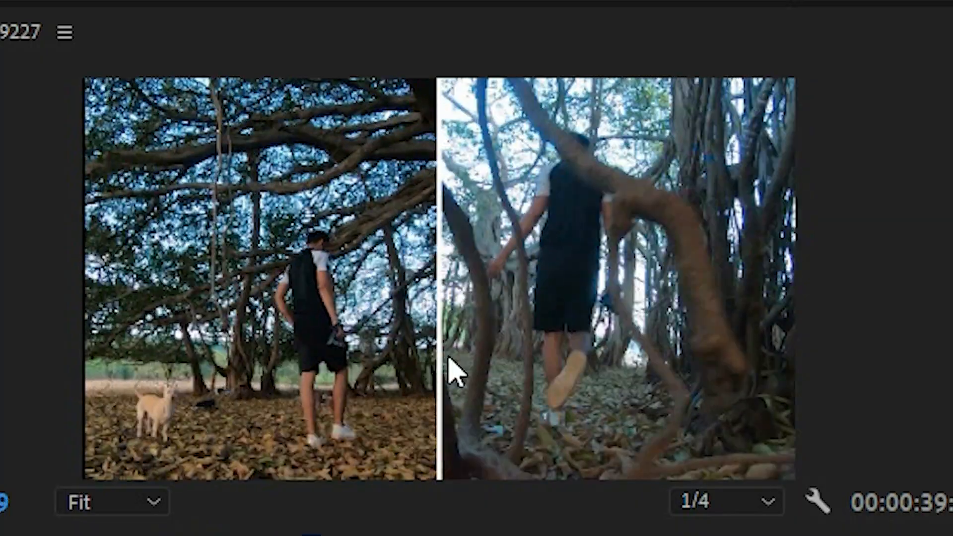
key(space)
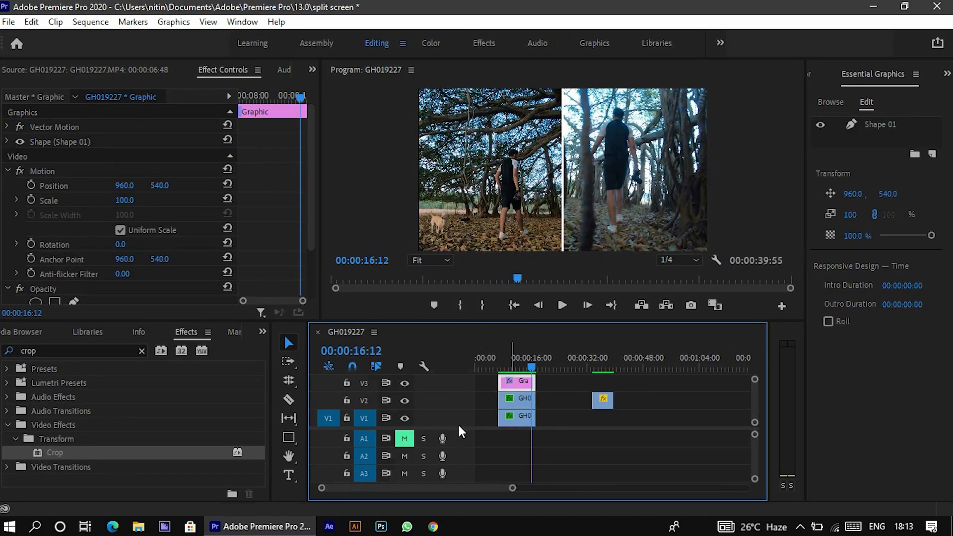
Bring the playhead to 00:00:10:23 and move the divider graphic from V3 up to V4
scroll(454, 434, up, 2)
drag(595, 365, 511, 373)
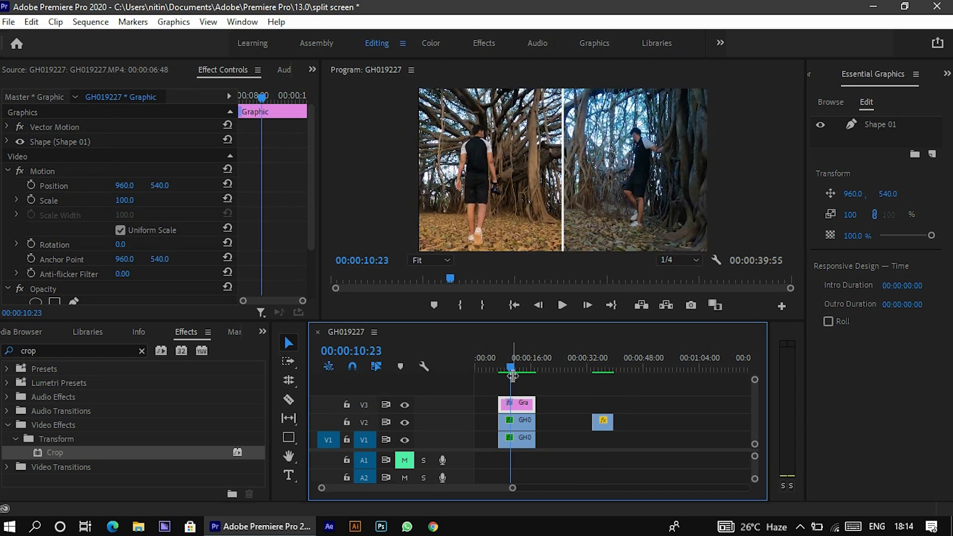
drag(516, 408, 516, 390)
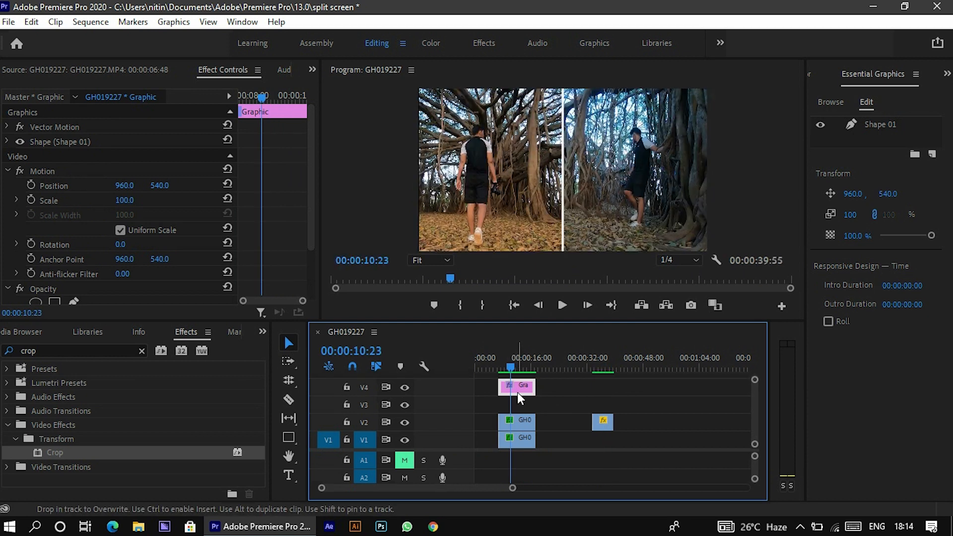
Place the remaining clip on V3 at the start of the other clips and extend its end to match theirs
drag(604, 423, 512, 407)
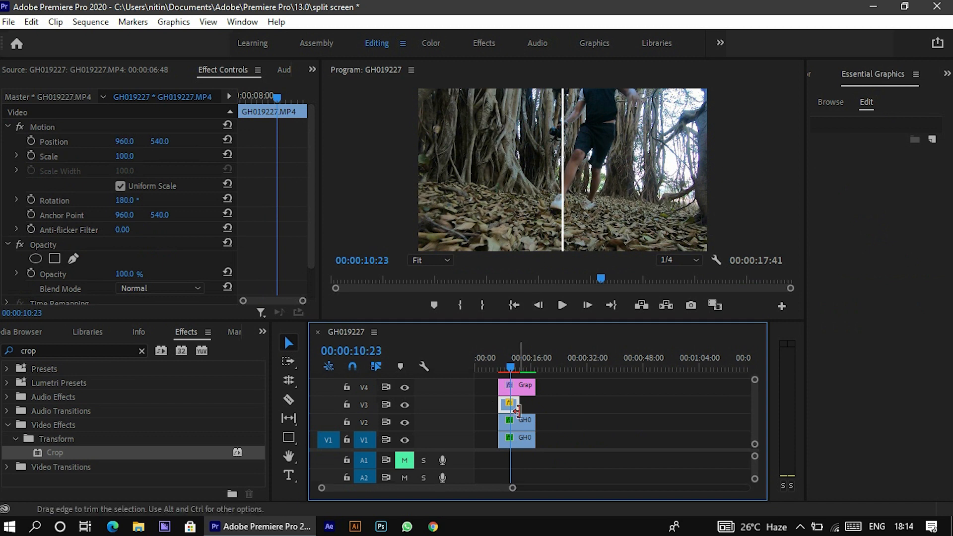
drag(532, 407, 535, 407)
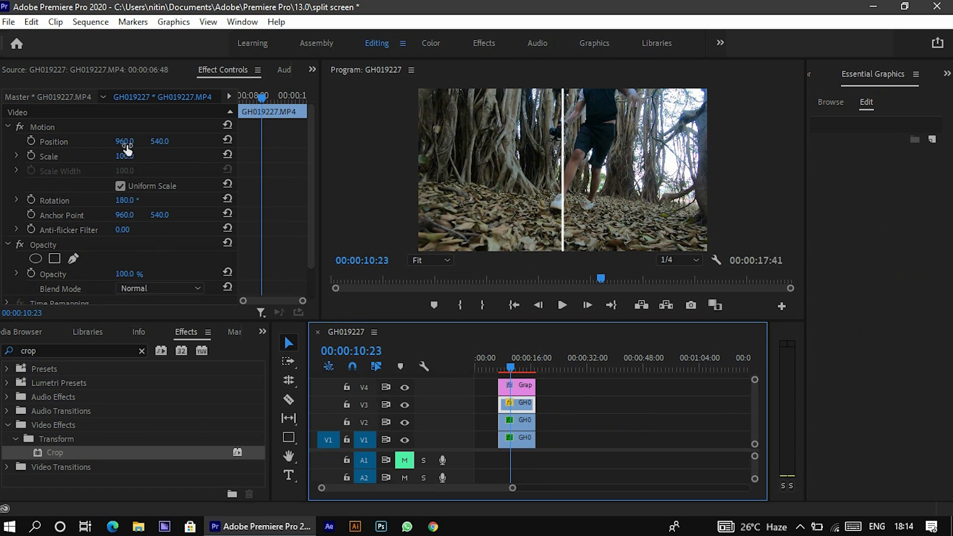
key(space)
key(space)
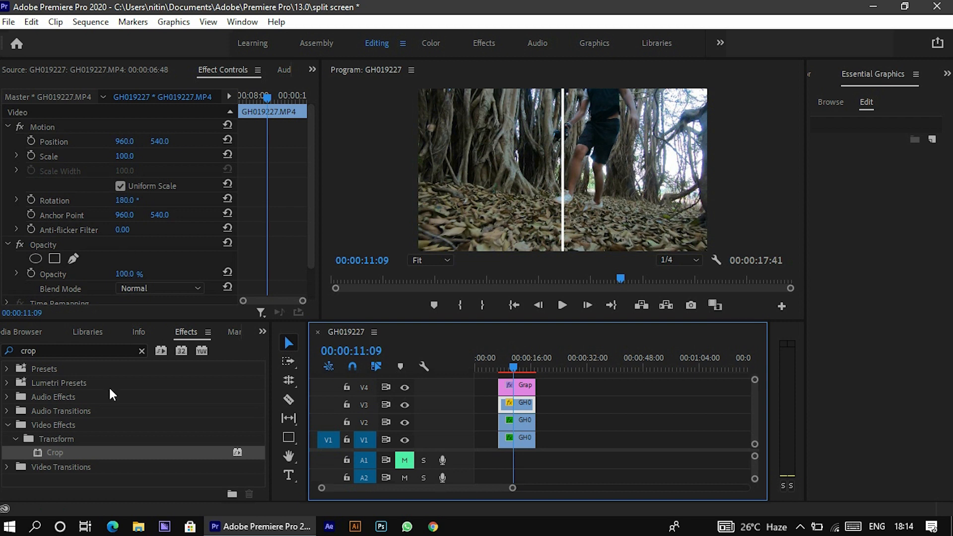
Apply the Crop effect to the V3 clip and bring its Crop settings into view
drag(113, 453, 522, 404)
drag(314, 195, 317, 261)
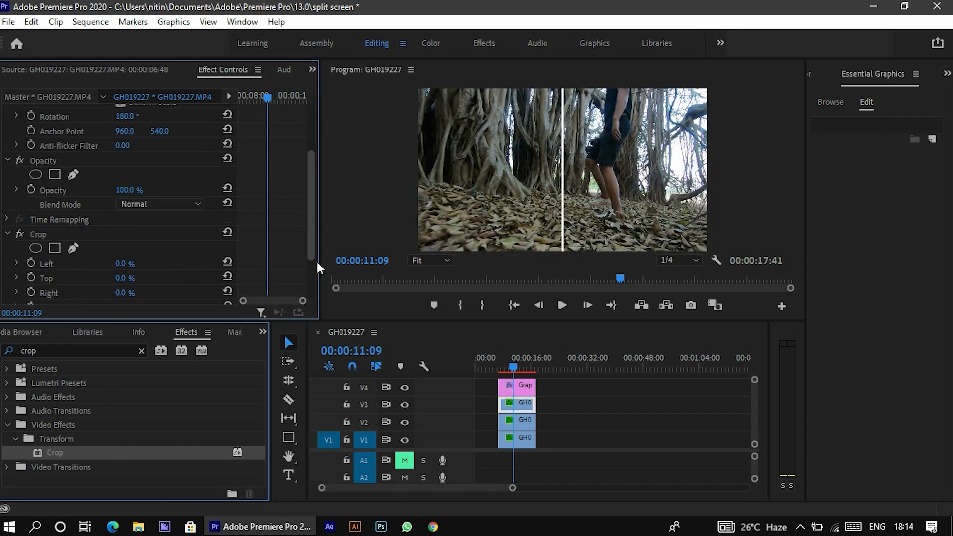
scroll(192, 216, down, 3)
Set the V3 clip's Right and Left crop to 25 % each
click(124, 232)
text(2)
key(Return)
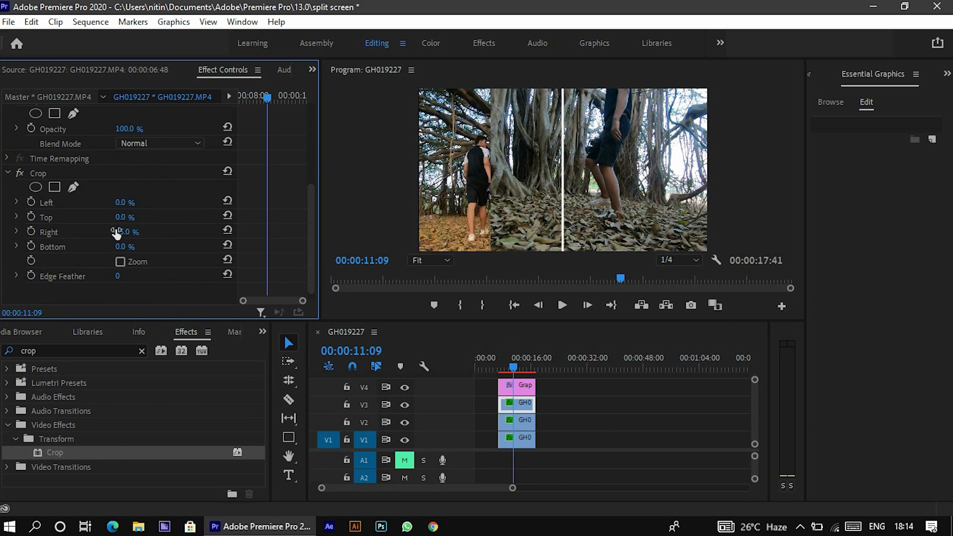
click(124, 203)
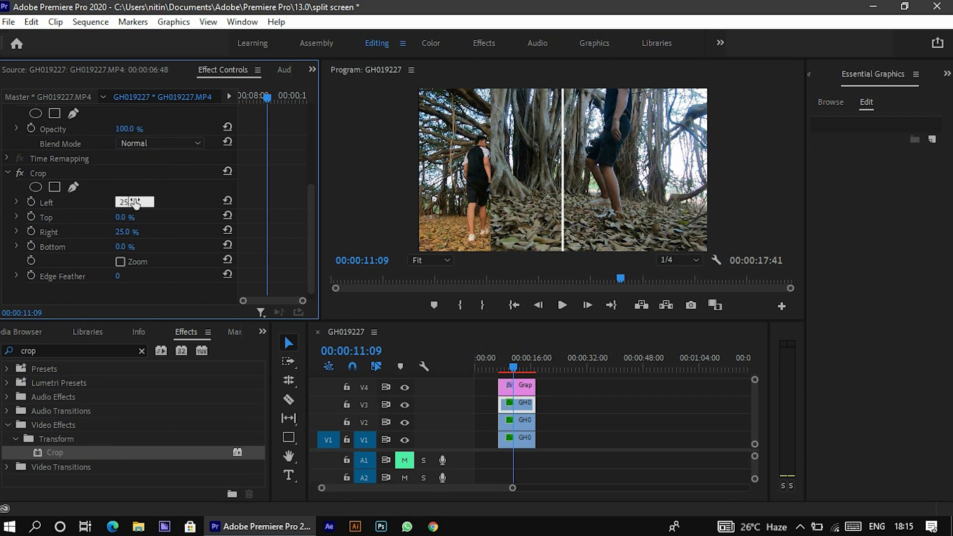
key(Return)
Set the V3 clip's Right and Left crop to 33 % each
click(131, 231)
text(33)
key(Return)
click(126, 204)
text(33)
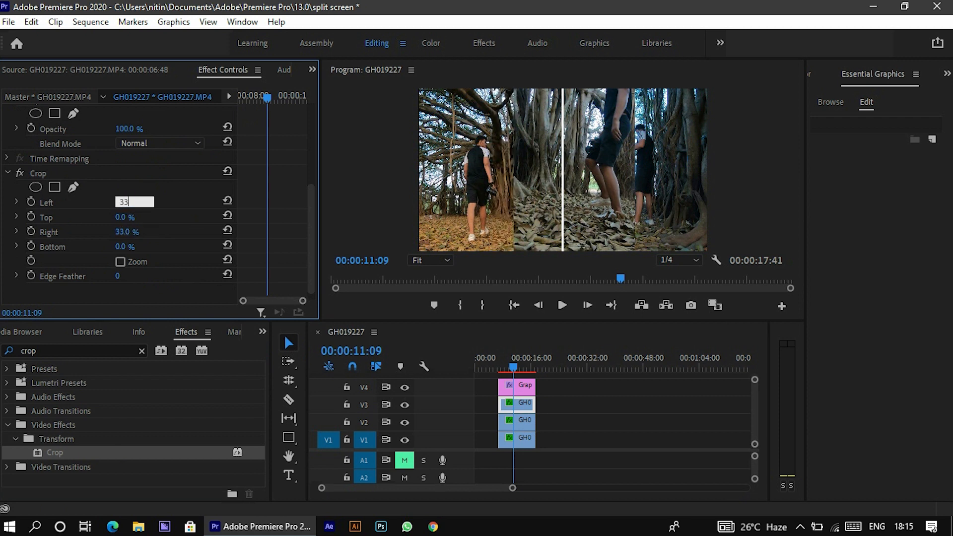
key(Return)
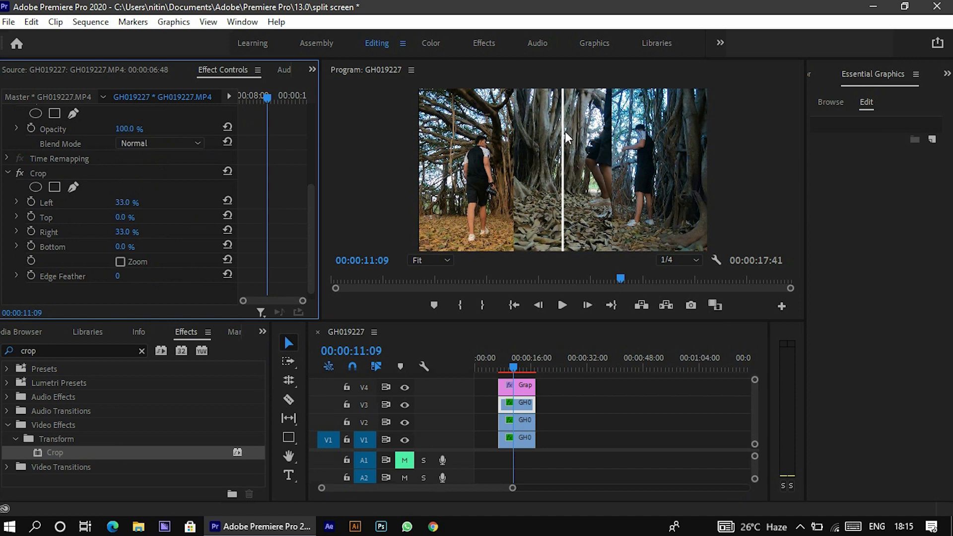
Shift the V4 divider graphic to a horizontal position of 636, along the edge between the first and middle clips
click(515, 383)
drag(314, 215, 308, 249)
mouse_move(124, 130)
mouse_down()
mouse_move(1, 130)
mouse_move(131, 130)
mouse_up()
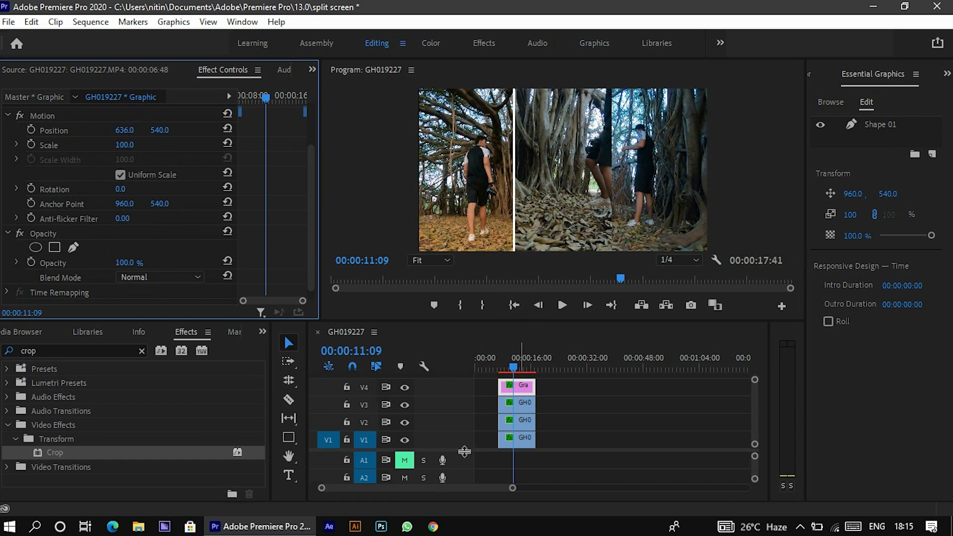
Duplicate the divider graphic onto V5, move the copy to a horizontal position of 1285, and play the split screen
drag(464, 451, 464, 466)
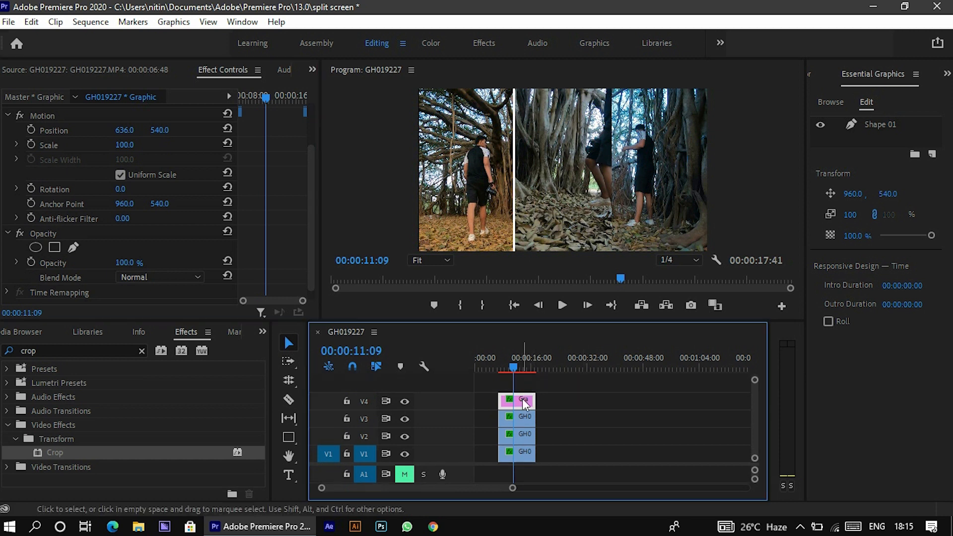
drag(524, 404, 526, 388)
drag(125, 186, 159, 173)
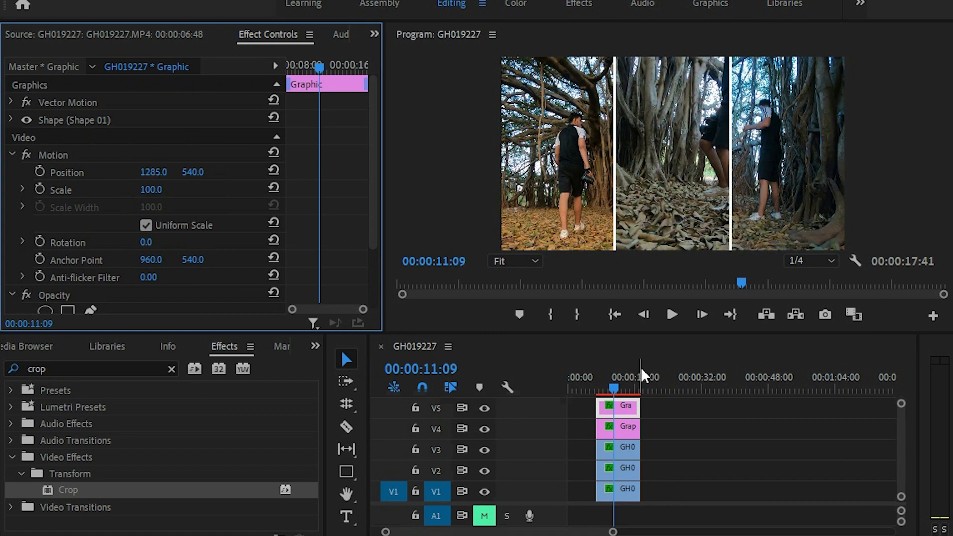
key(space)
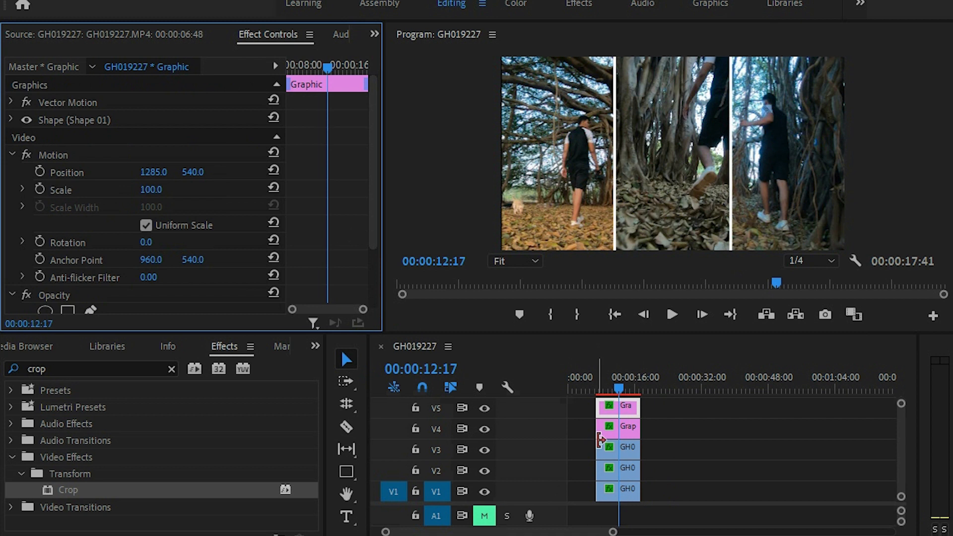
Reduce the V3 clip's Left crop to 14 % and shift its horizontal position to 646
click(621, 450)
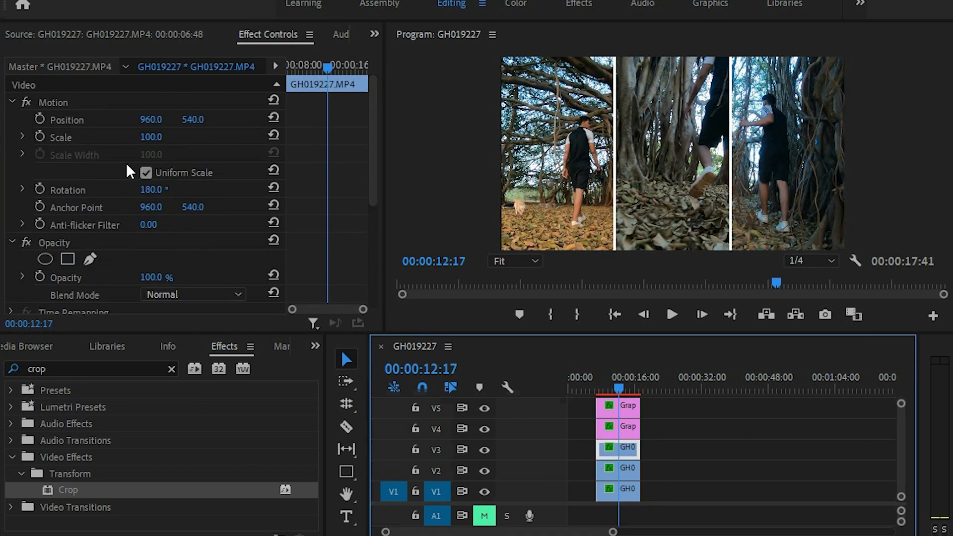
drag(374, 181, 376, 236)
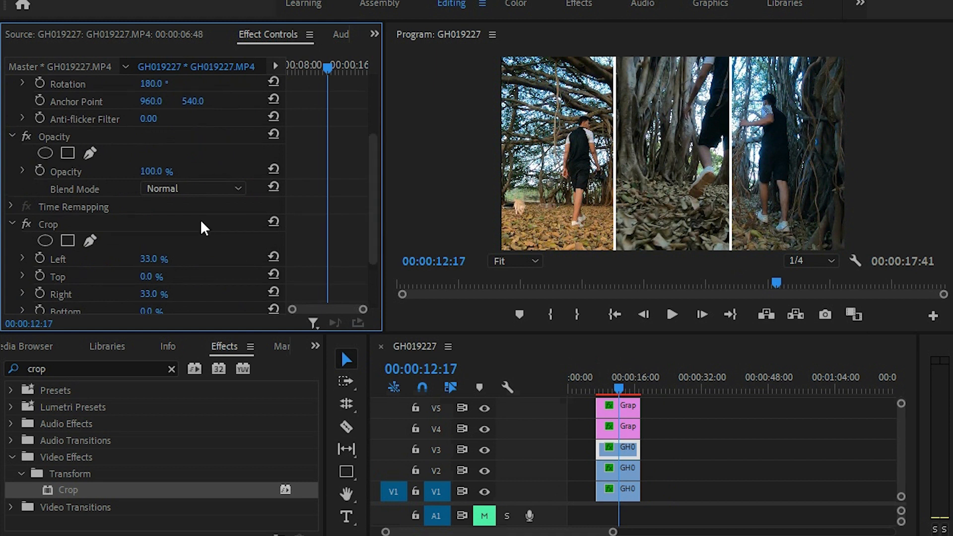
click(200, 223)
drag(153, 263, 144, 263)
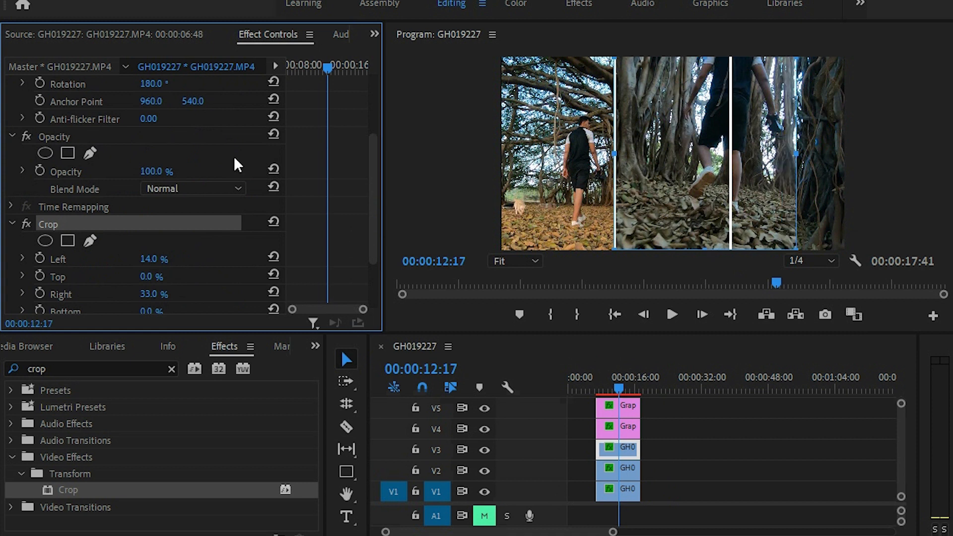
scroll(142, 130, up, 3)
drag(150, 119, 101, 120)
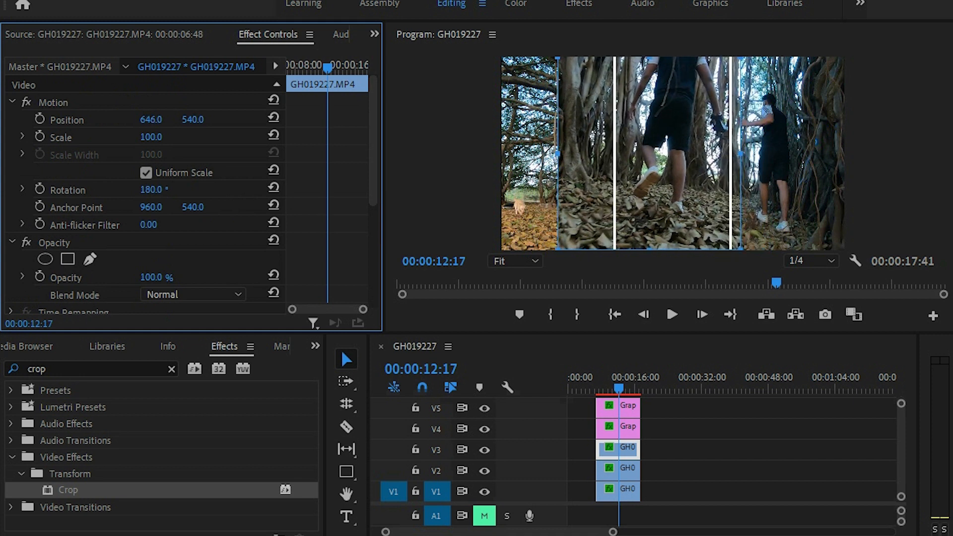
In the preview, pull the V3 clip's left crop edge in to the first white divider
drag(373, 190, 373, 230)
drag(558, 153, 615, 150)
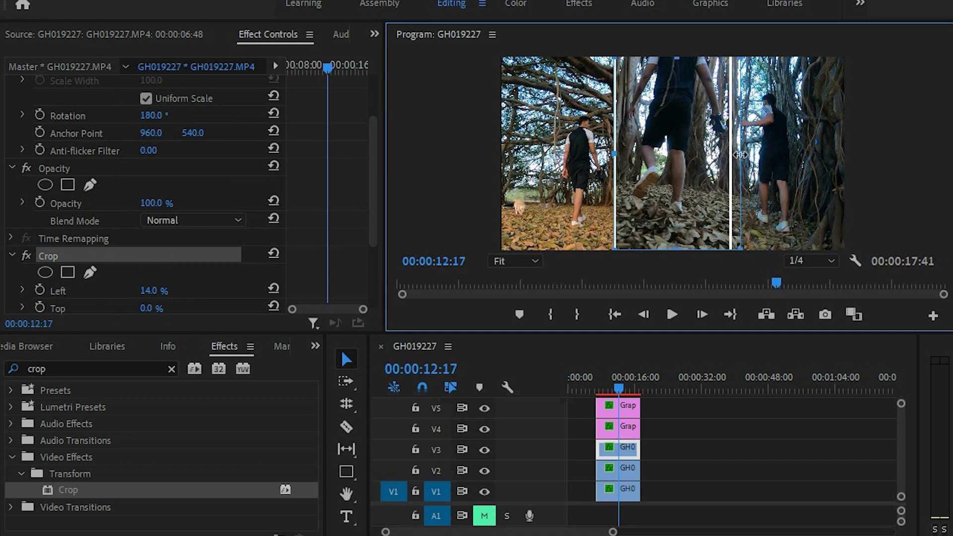
click(678, 418)
click(618, 489)
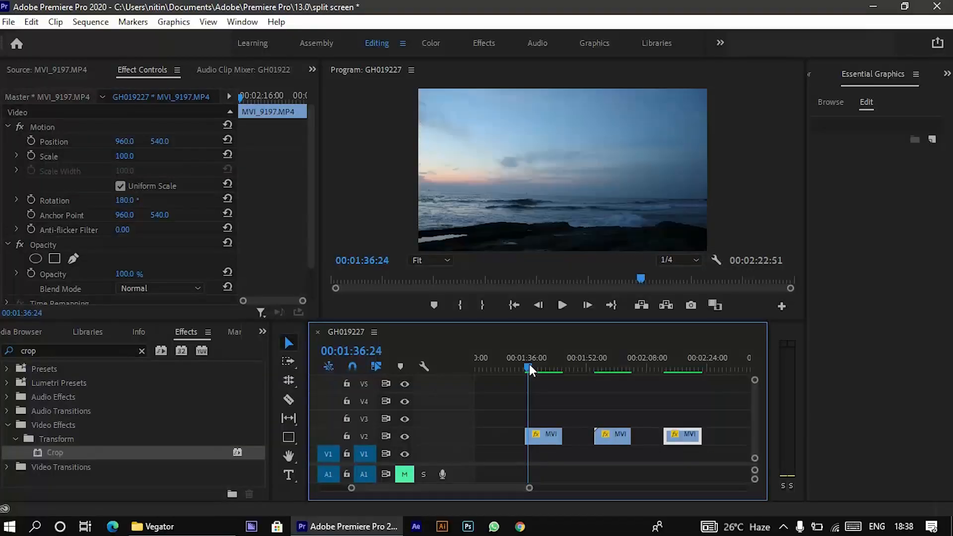
Play part of each of the three separate ocean clips on V2 to preview their footage
key(space)
click(606, 368)
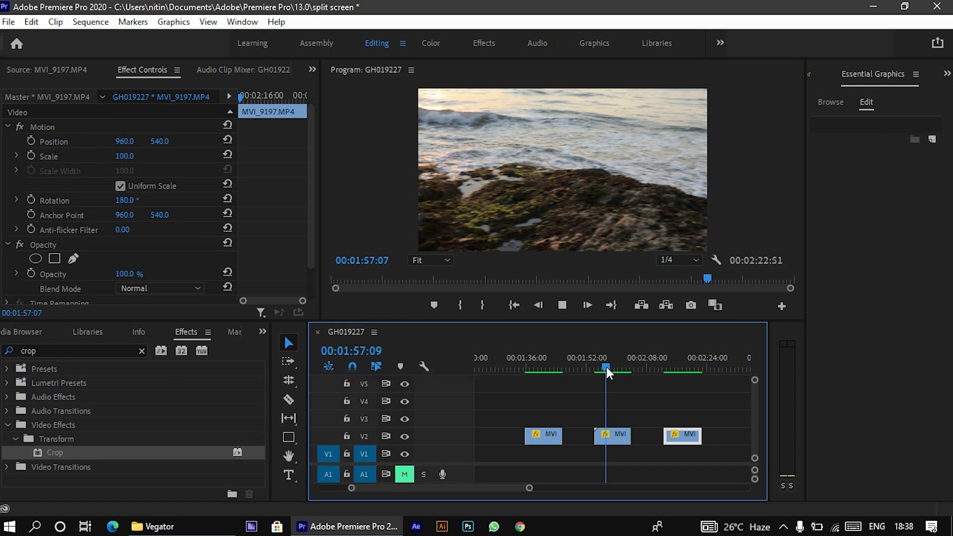
key(space)
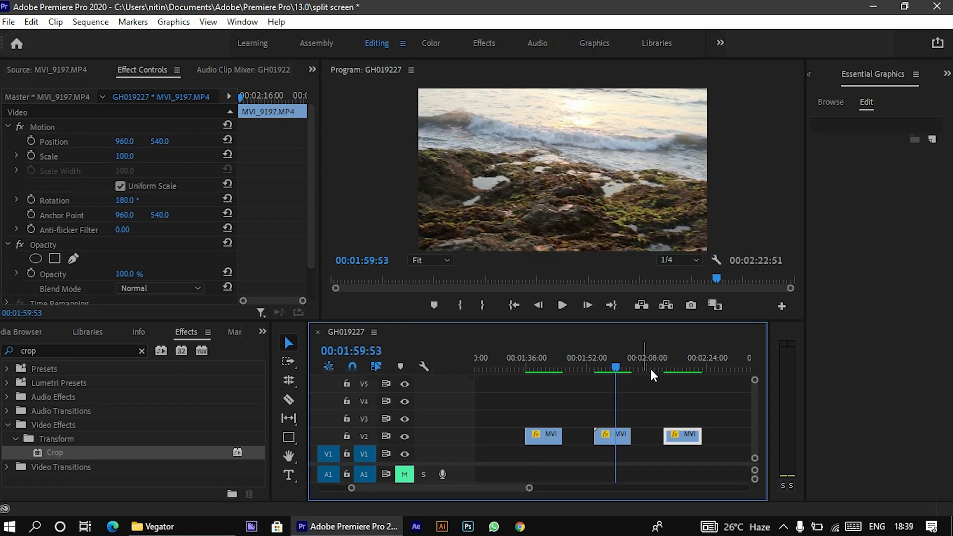
click(672, 368)
key(space)
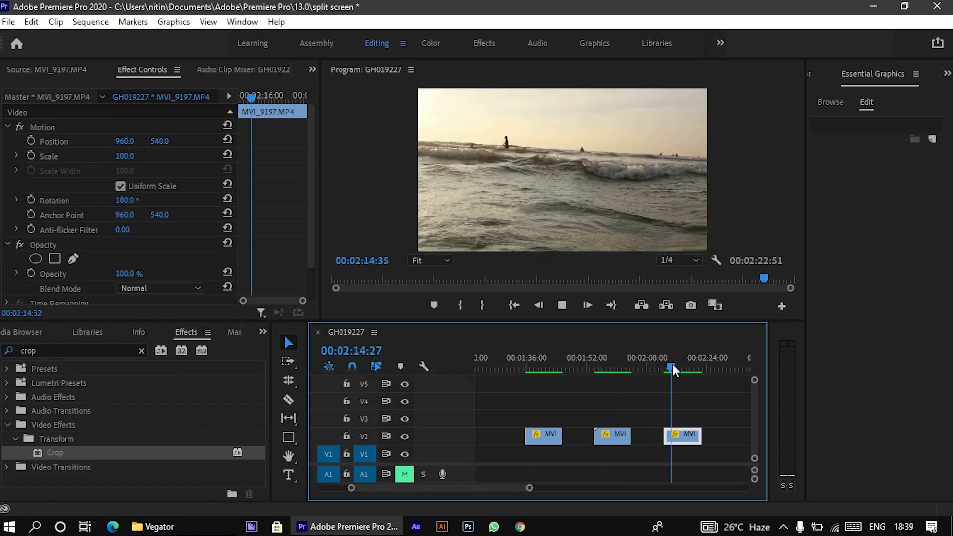
key(space)
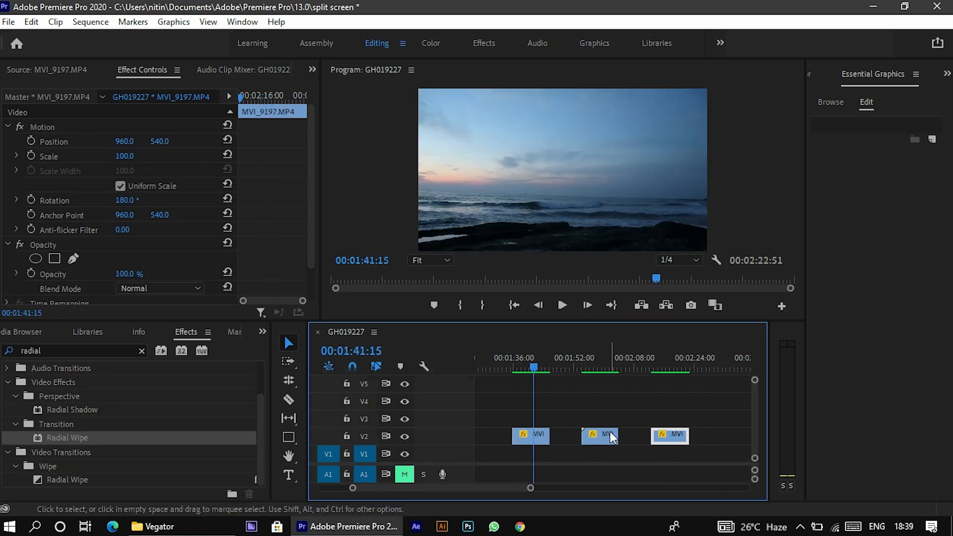
Stack the three ocean clips on V1, V2 and V3 so that they start at the same time
drag(595, 439, 540, 456)
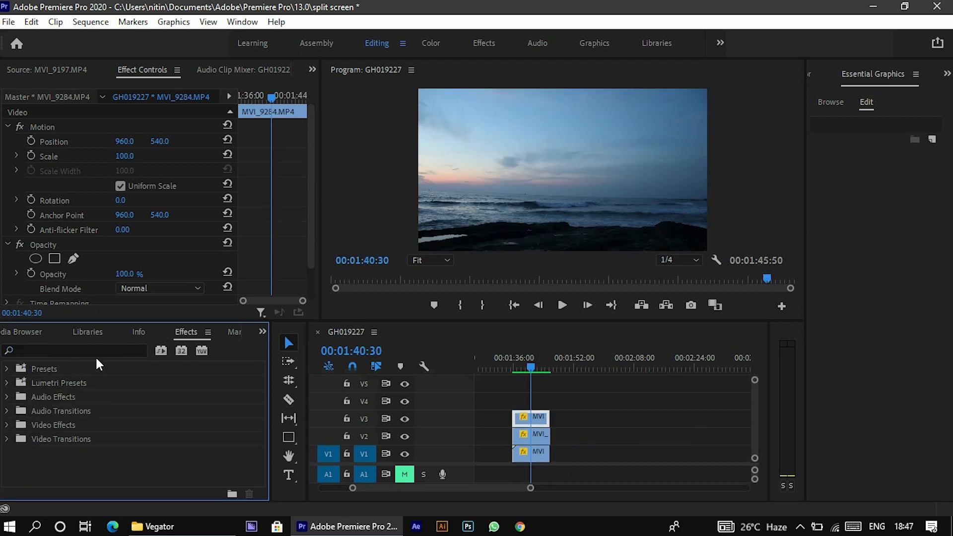
Find the Radial Wipe video effect, apply it twice to the V3 clip, and bring both instances' settings into view
click(98, 351)
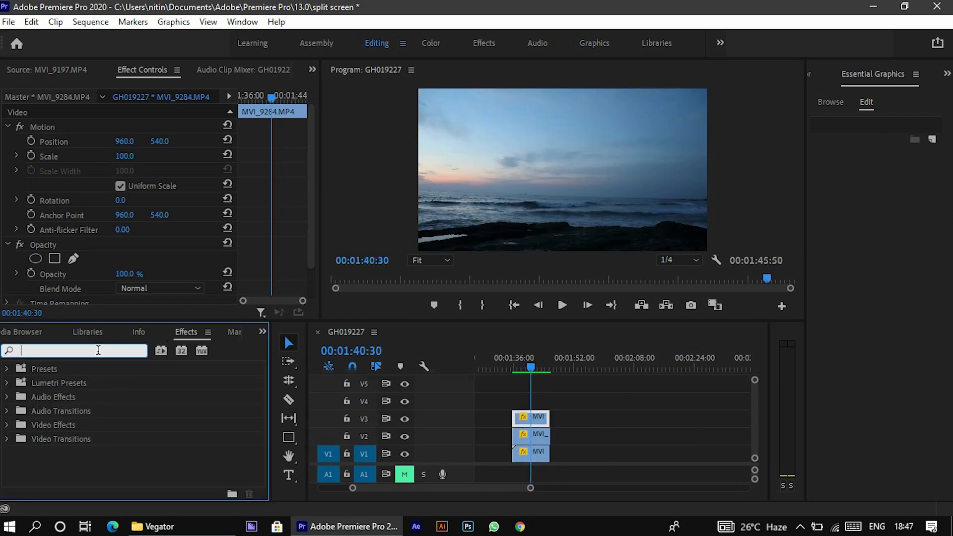
text(radia)
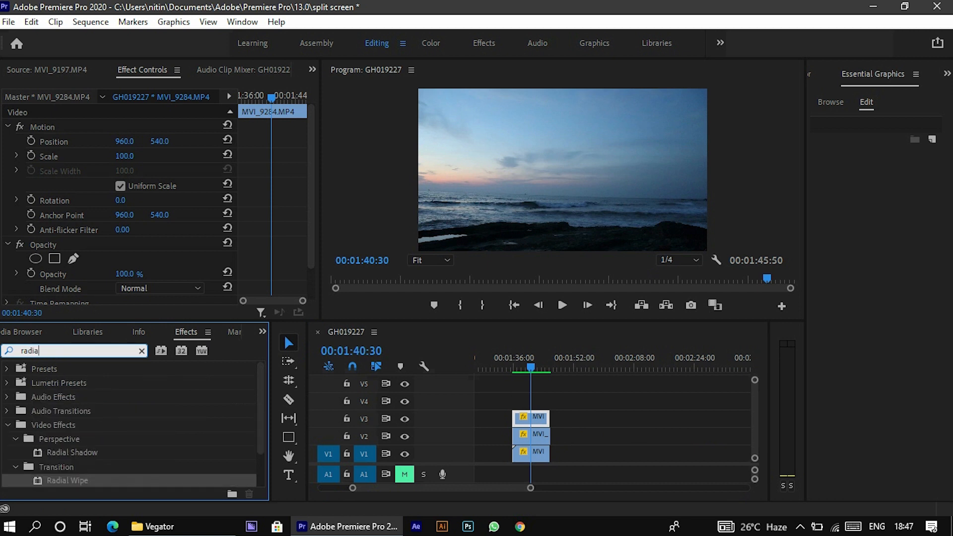
drag(257, 420, 258, 451)
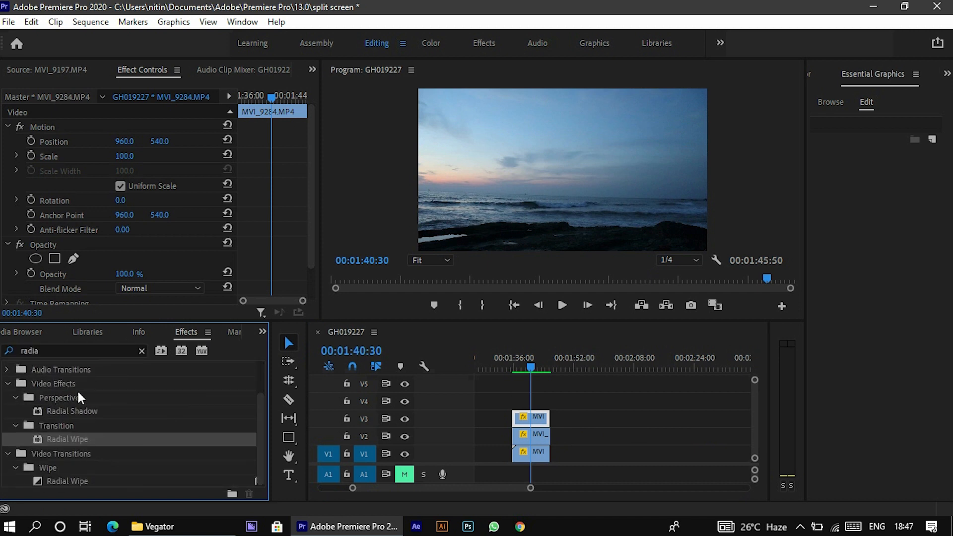
drag(76, 439, 538, 417)
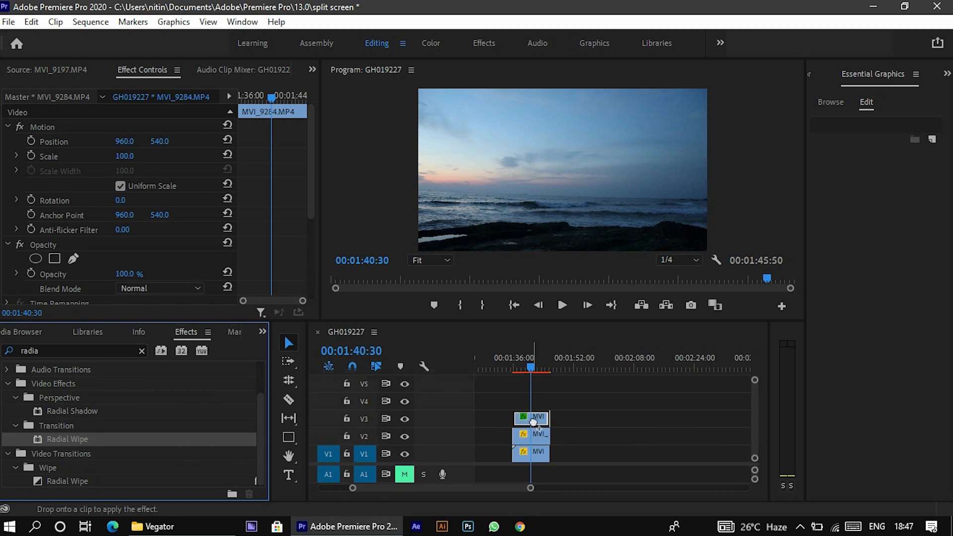
drag(313, 187, 316, 265)
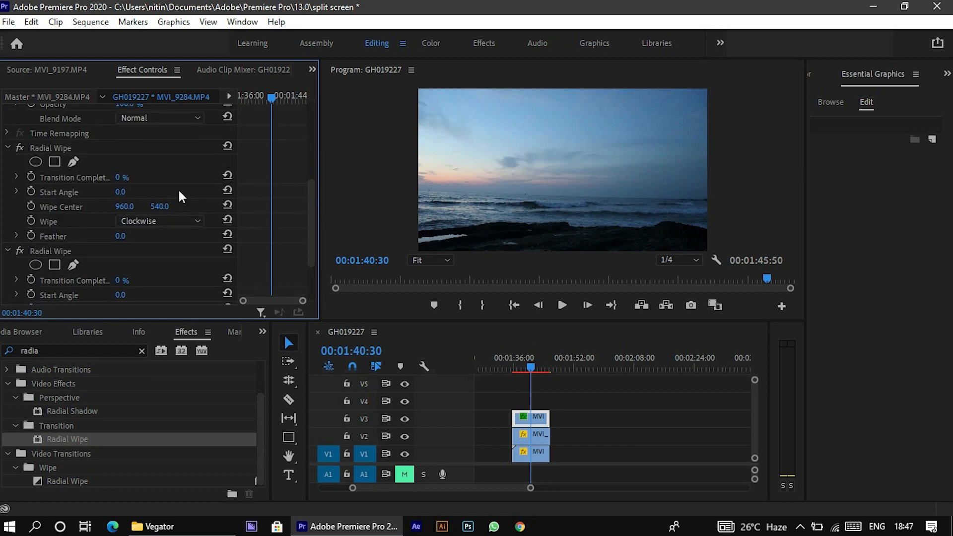
Set the V3 clip's first Radial Wipe to 50 % completion, a 130° start angle and a vertical wipe center of 811
click(89, 147)
drag(127, 179, 176, 193)
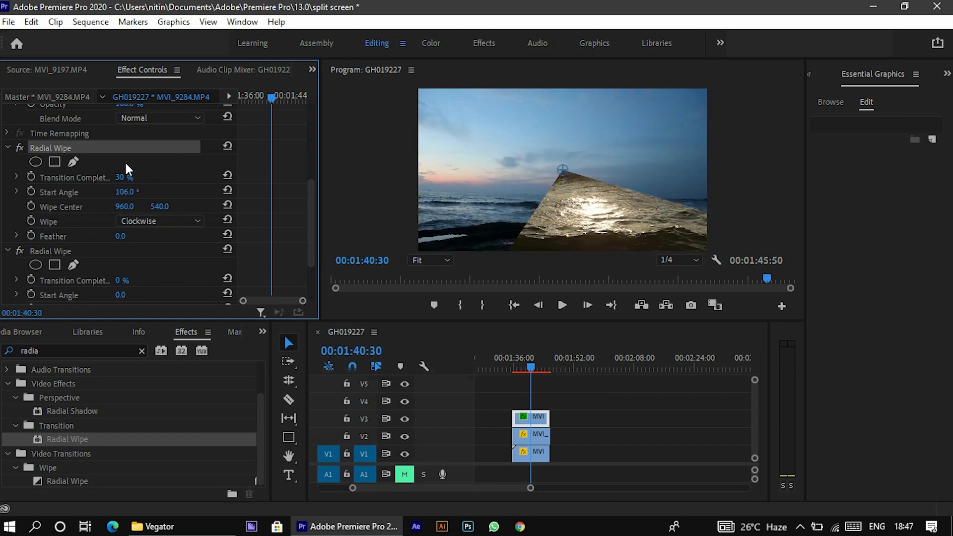
click(122, 177)
text(50)
key(Return)
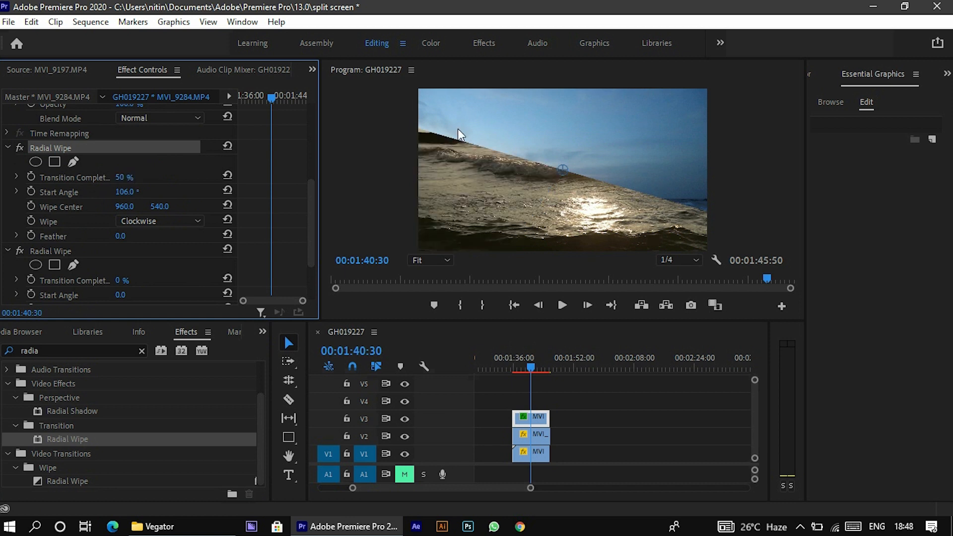
click(129, 192)
text(130)
key(Return)
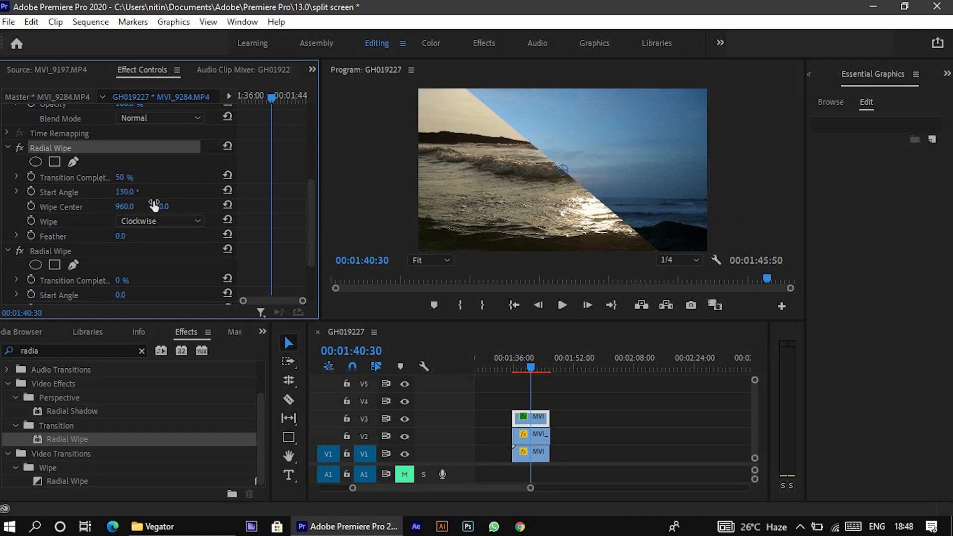
drag(157, 213, 185, 208)
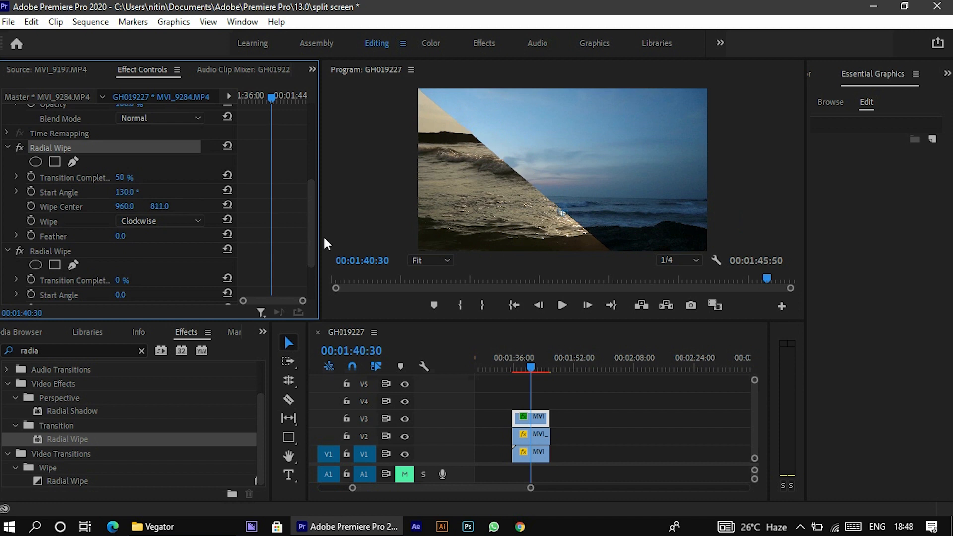
Set the V3 clip's second Radial Wipe to 50 % completion, a -50° start angle and a vertical wipe center of 260
drag(310, 237, 314, 272)
click(95, 177)
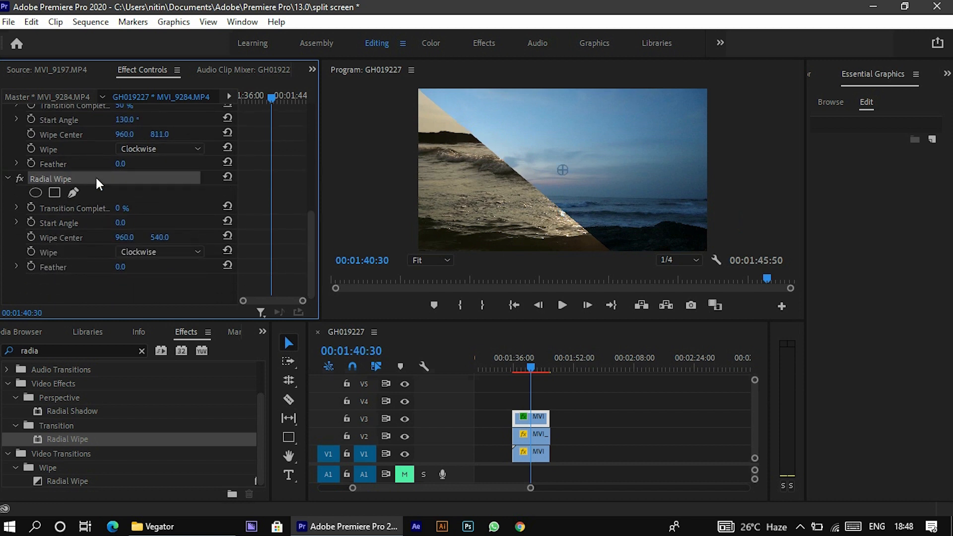
click(126, 209)
text(50)
key(Return)
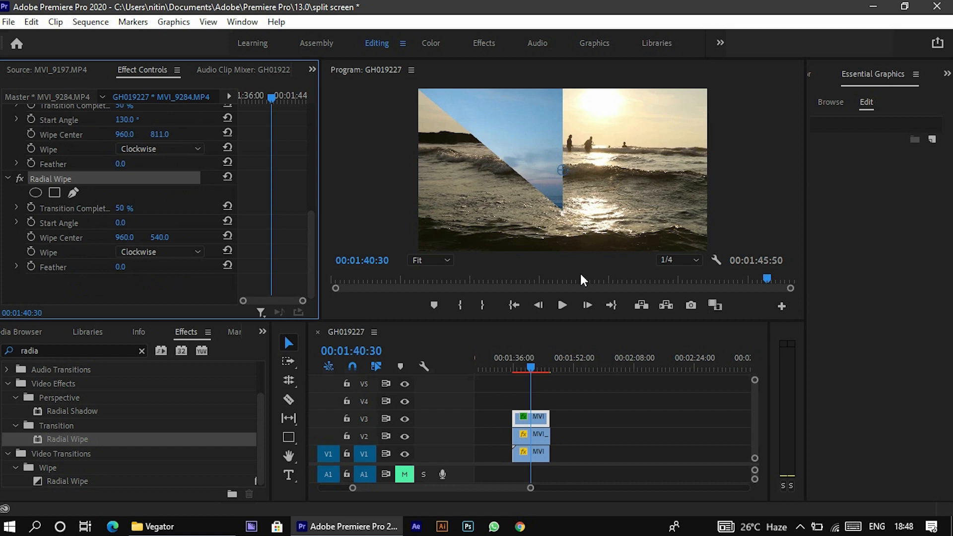
click(130, 221)
text(-50)
key(Return)
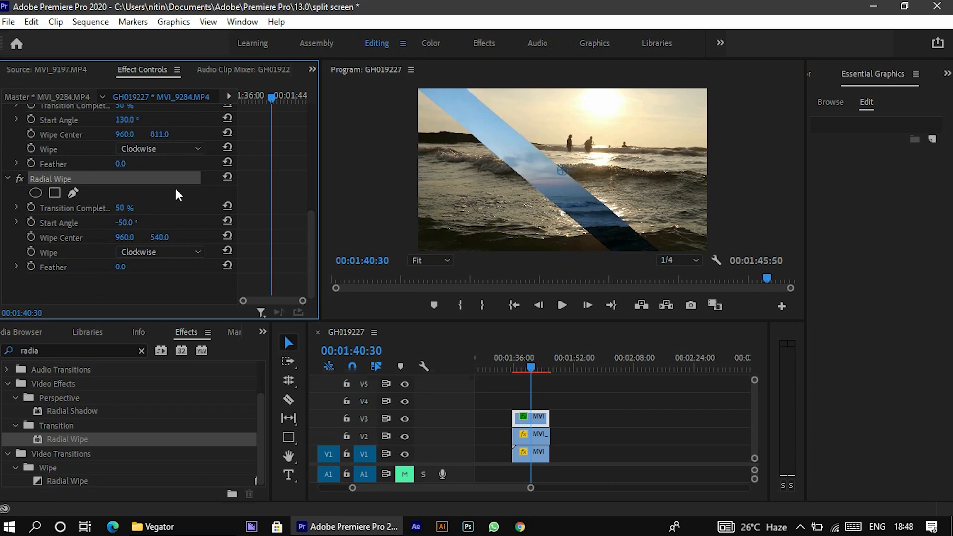
drag(155, 242, 33, 239)
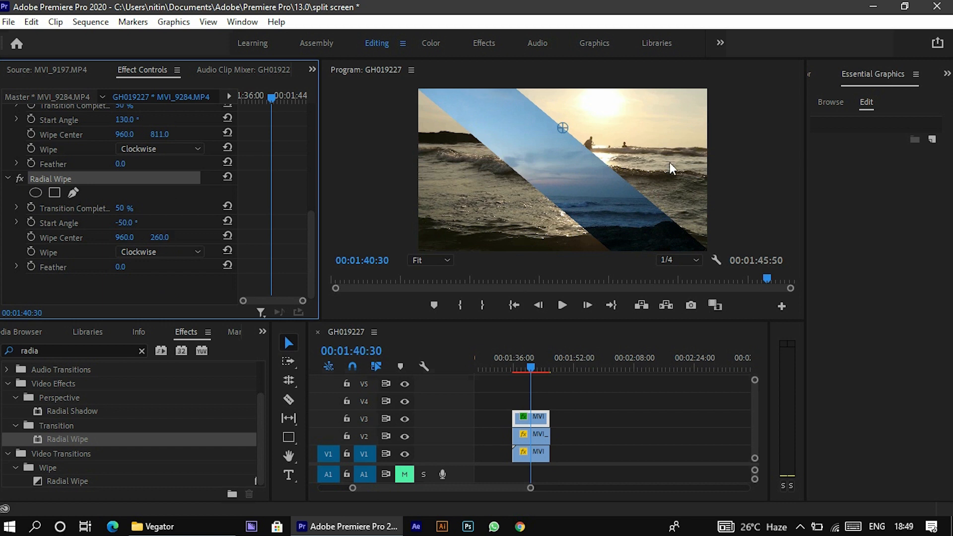
Reposition the V2 clip to 1486.6, 502.8 and scale it to 106.6 so it fills the area beyond the diagonal band
click(533, 436)
click(517, 222)
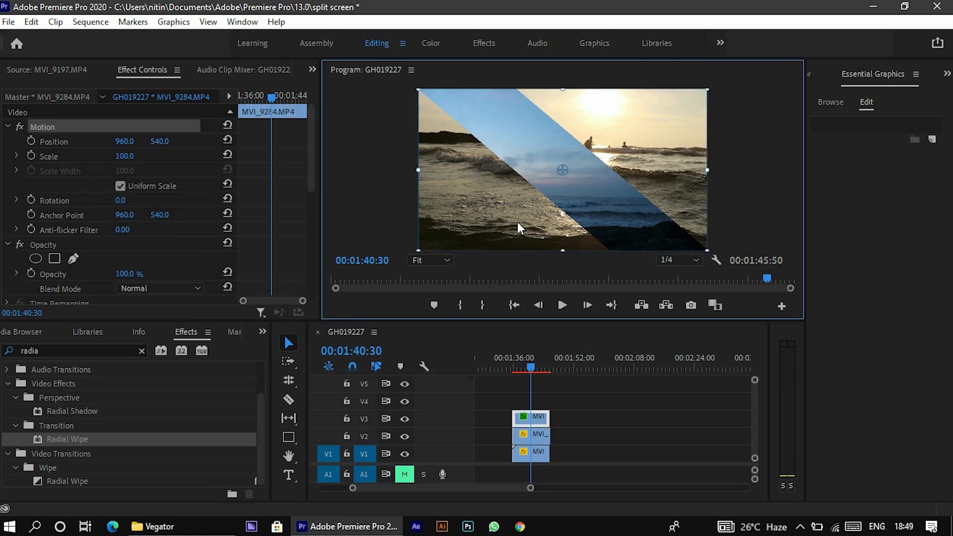
click(537, 433)
click(151, 128)
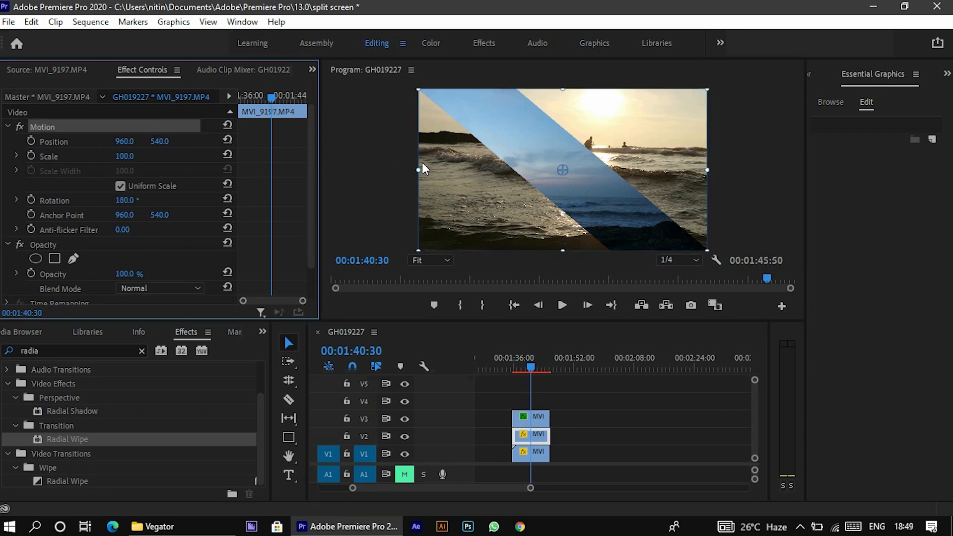
drag(418, 170, 470, 170)
drag(672, 120, 696, 119)
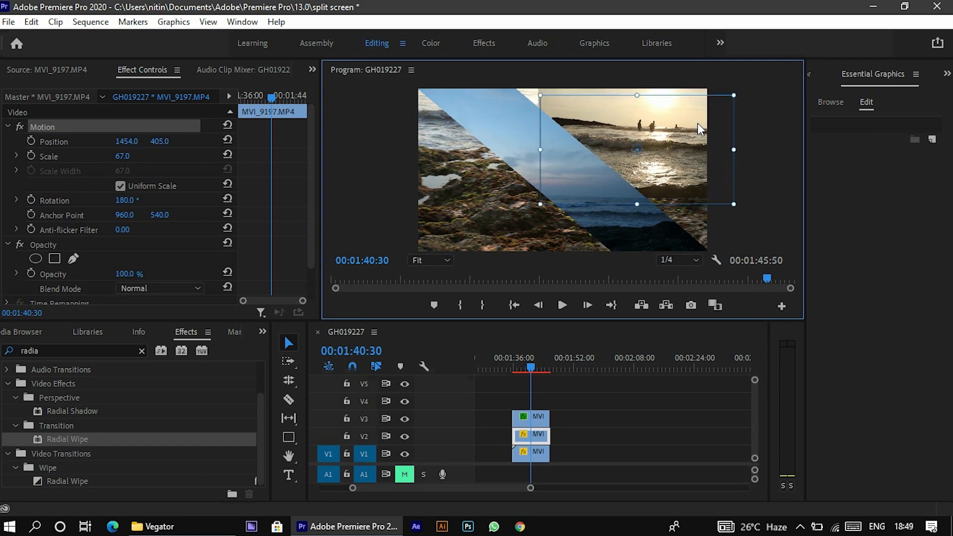
drag(735, 95, 760, 78)
drag(692, 147, 696, 156)
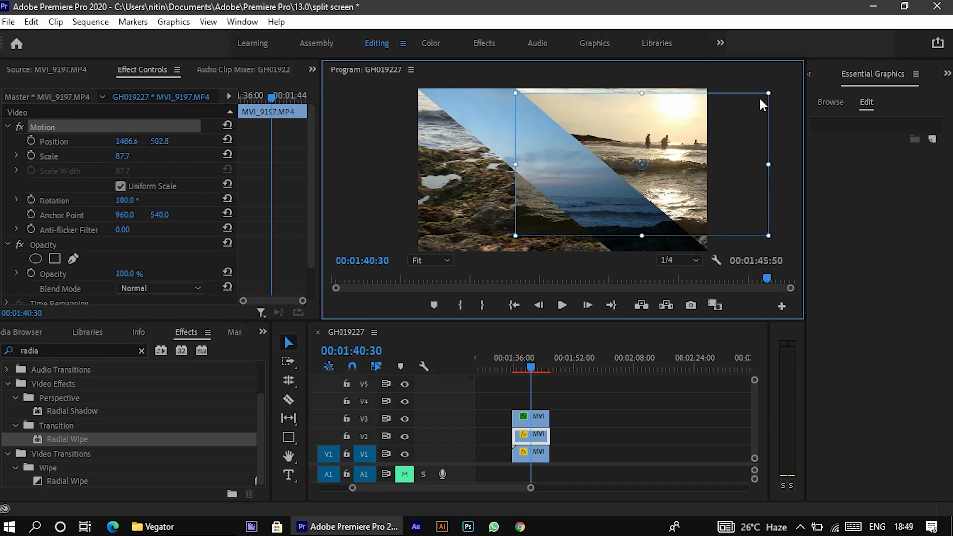
drag(783, 82, 789, 78)
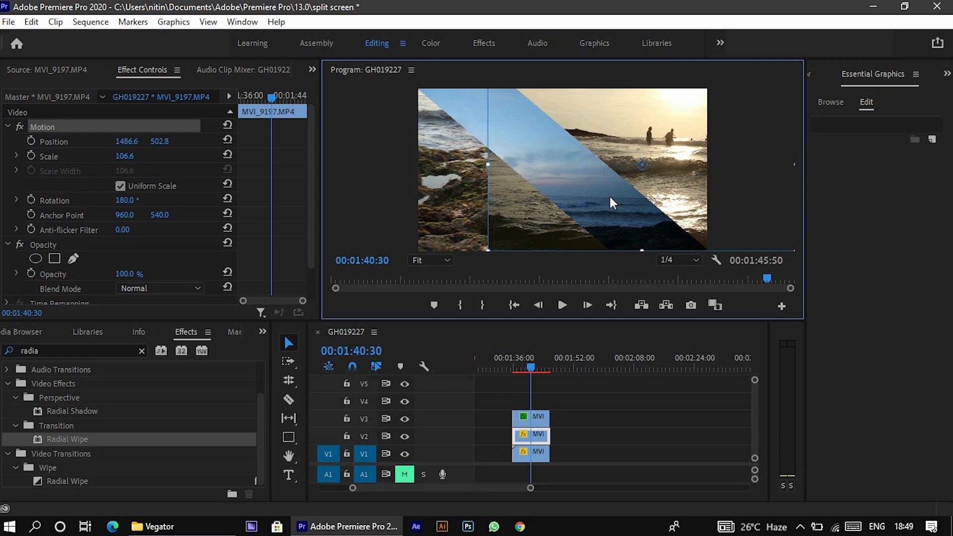
Apply the Radial Wipe effect to the V2 clip and set its transition completion to 50 %
drag(97, 439, 537, 440)
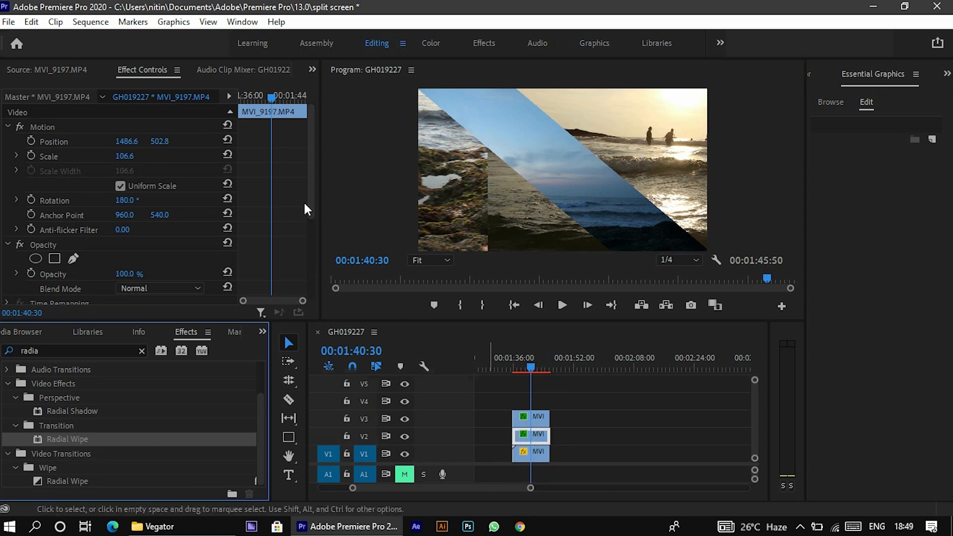
click(311, 211)
drag(311, 211, 308, 268)
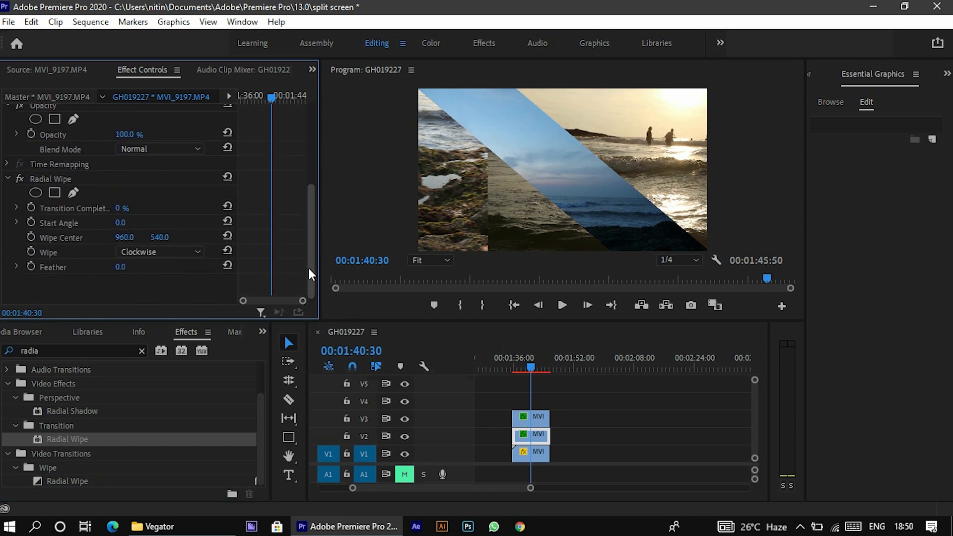
click(126, 182)
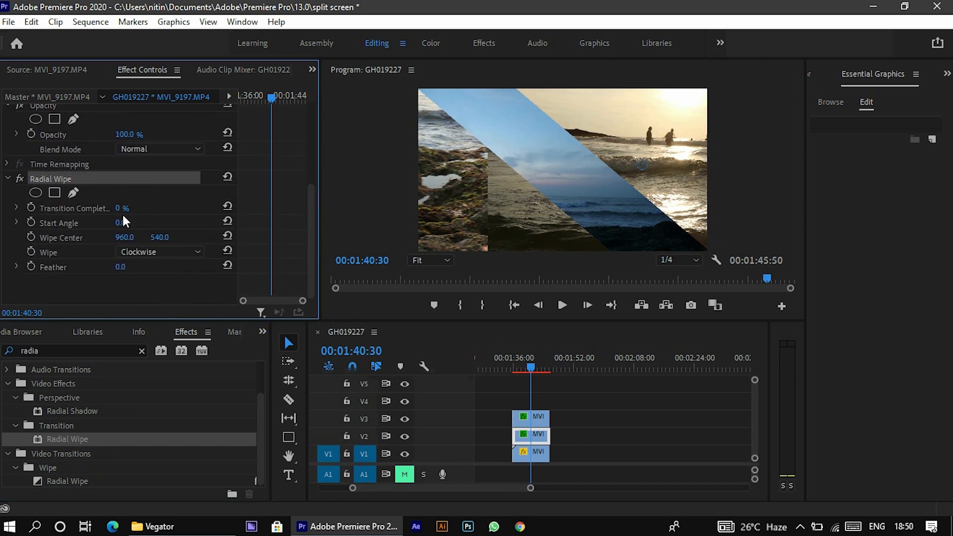
mouse_move(123, 210)
mouse_down()
mouse_move(151, 210)
mouse_move(135, 209)
mouse_up()
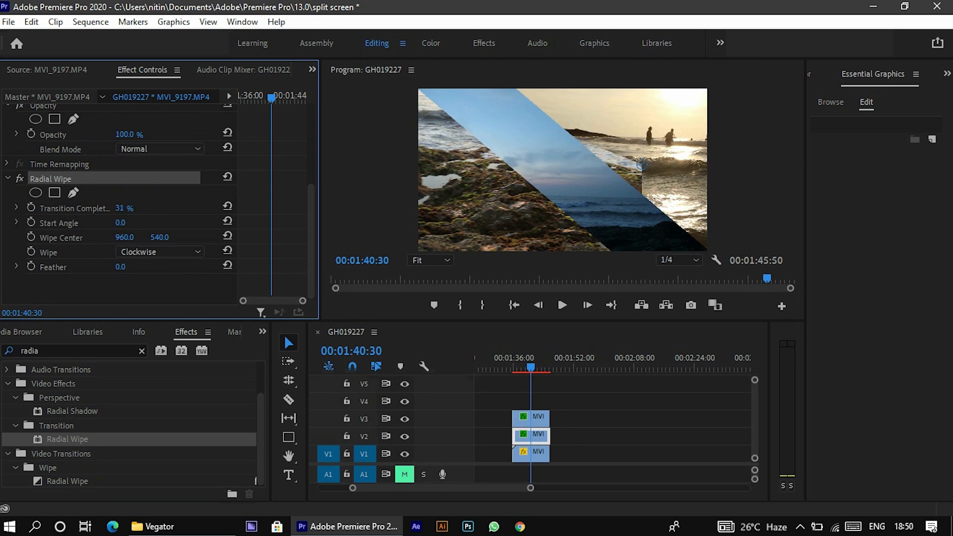
click(132, 208)
text(6)
text(50)
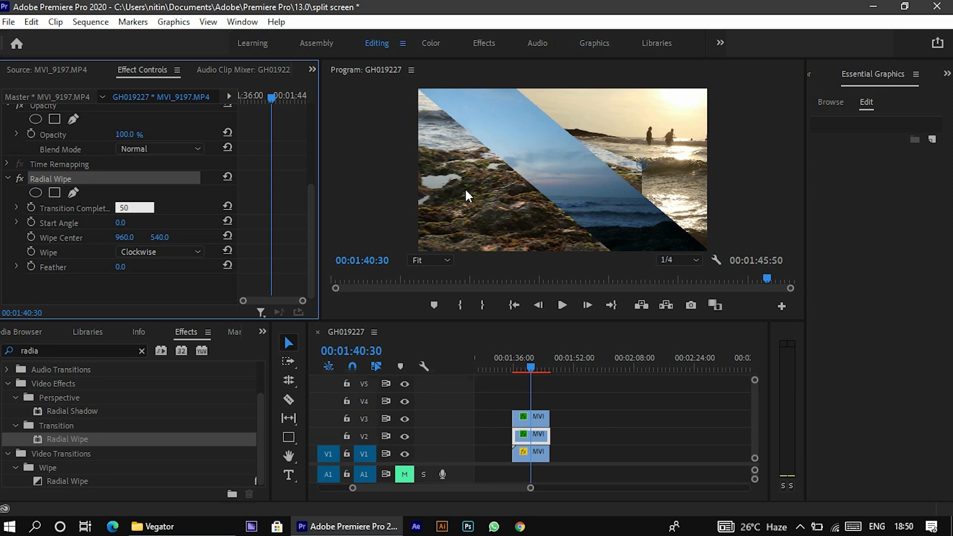
key(Return)
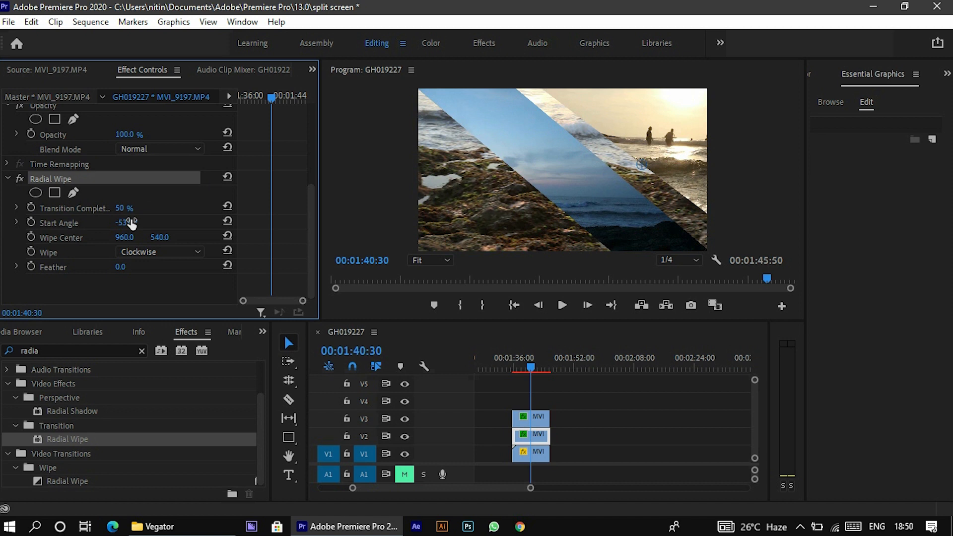
Set the V2 clip's Radial Wipe to a -50° start angle and a vertical wipe center of 287
click(130, 222)
text(-50)
key(Return)
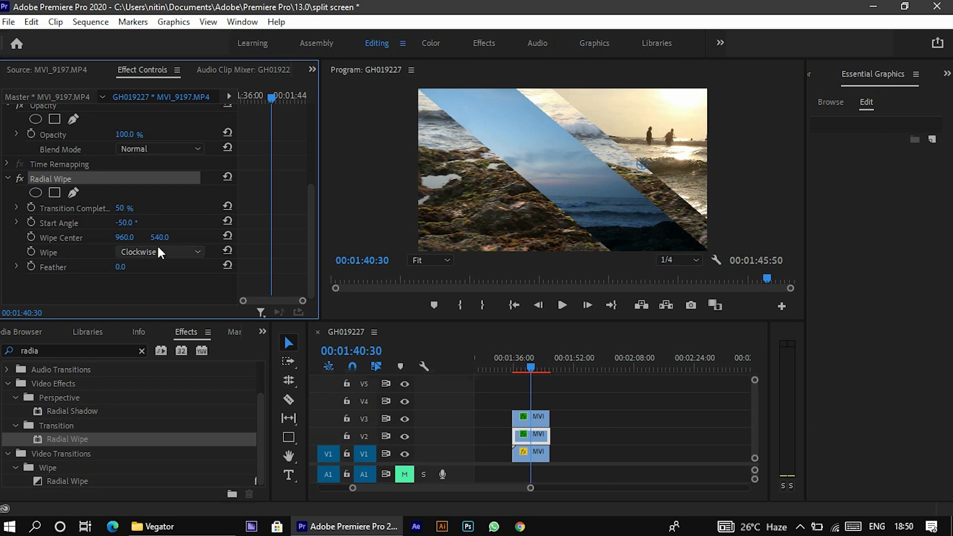
drag(160, 237, 59, 237)
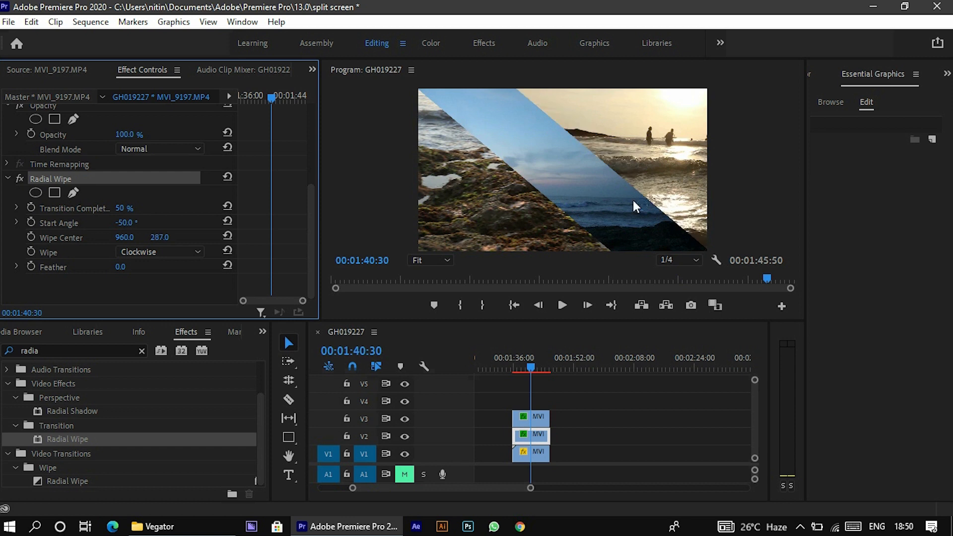
Select the Motion settings of the V1 clip and reposition its picture within the area below the diagonal band
click(478, 216)
click(532, 456)
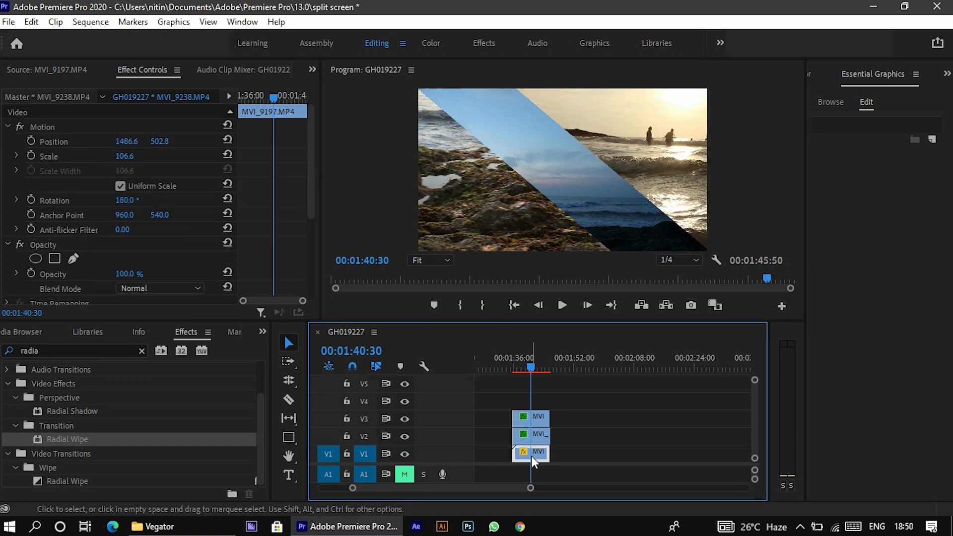
click(458, 216)
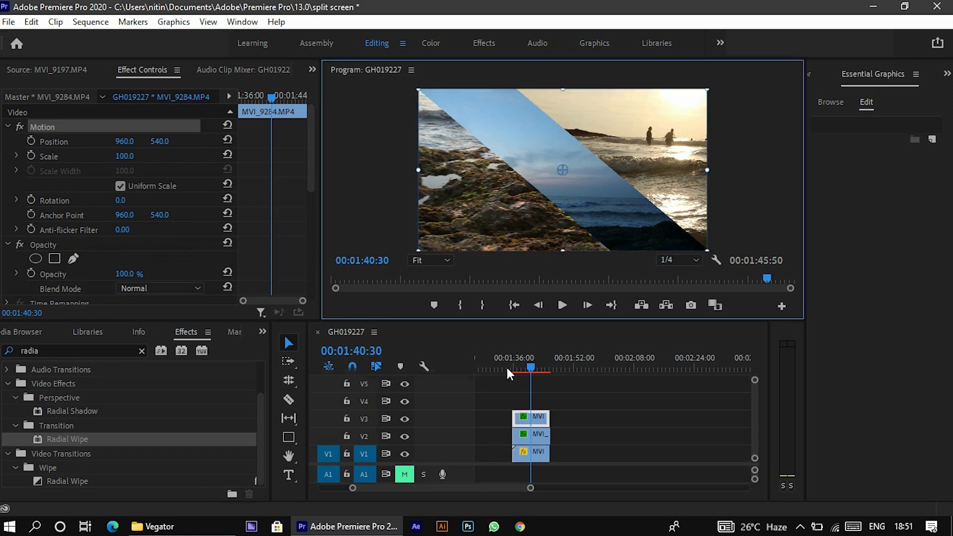
click(538, 461)
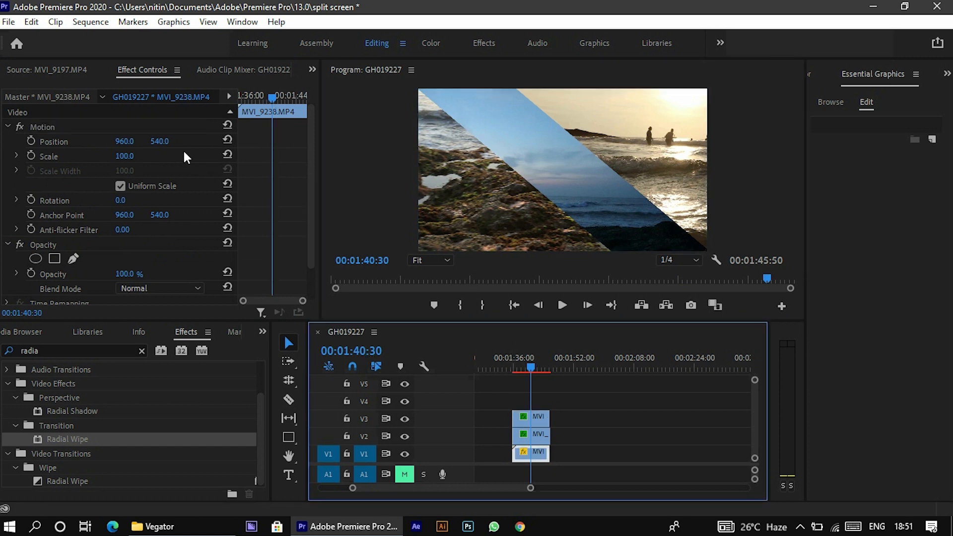
click(147, 122)
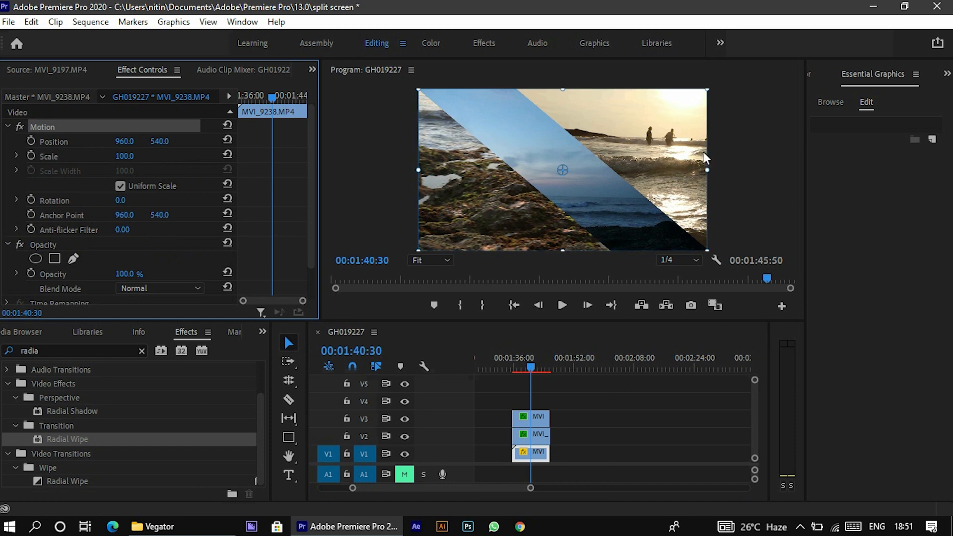
drag(678, 156, 606, 174)
mouse_move(486, 107)
mouse_down()
mouse_move(487, 80)
mouse_move(491, 94)
mouse_up()
At 00:01:37:53, draw a straight Pen line along the band's lower edge, from the frame's upper-left corner to its bottom edge
click(532, 435)
click(519, 363)
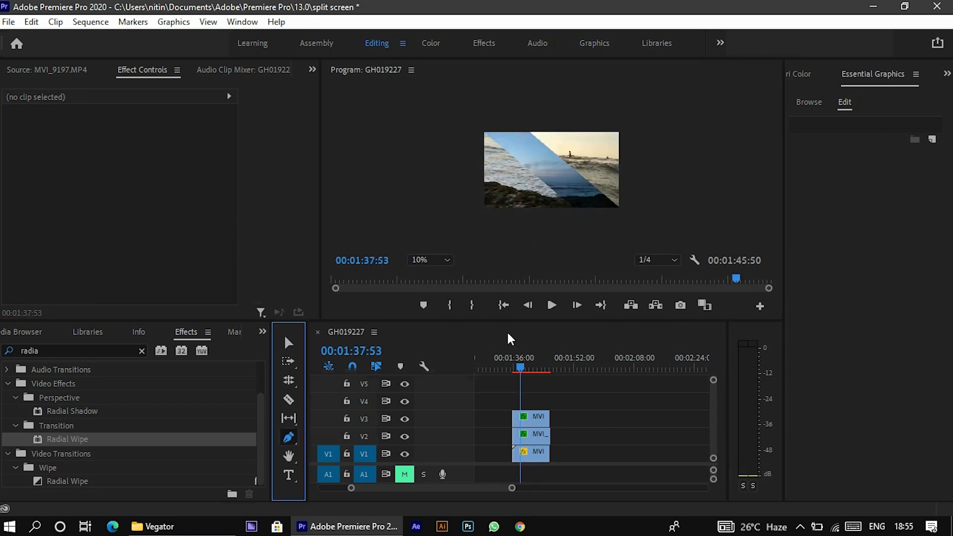
click(537, 422)
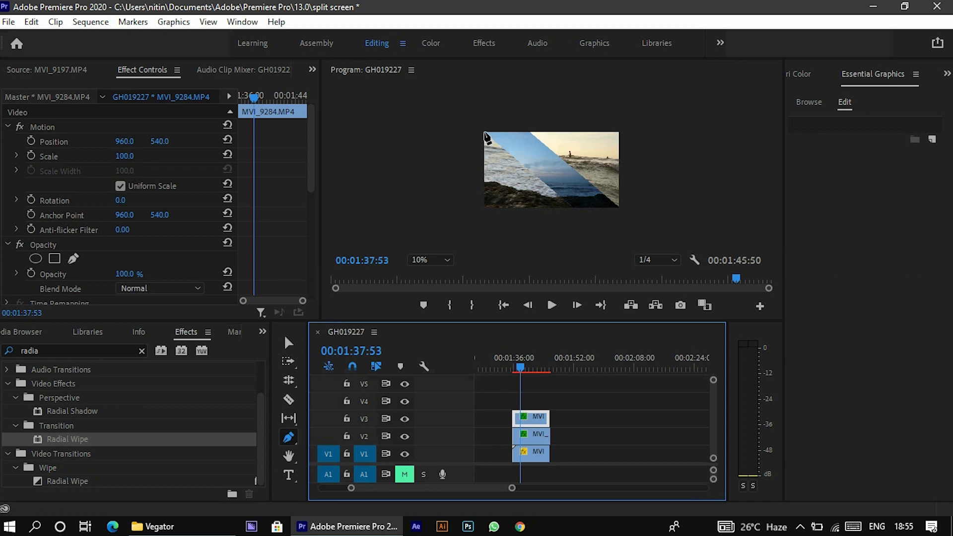
click(485, 132)
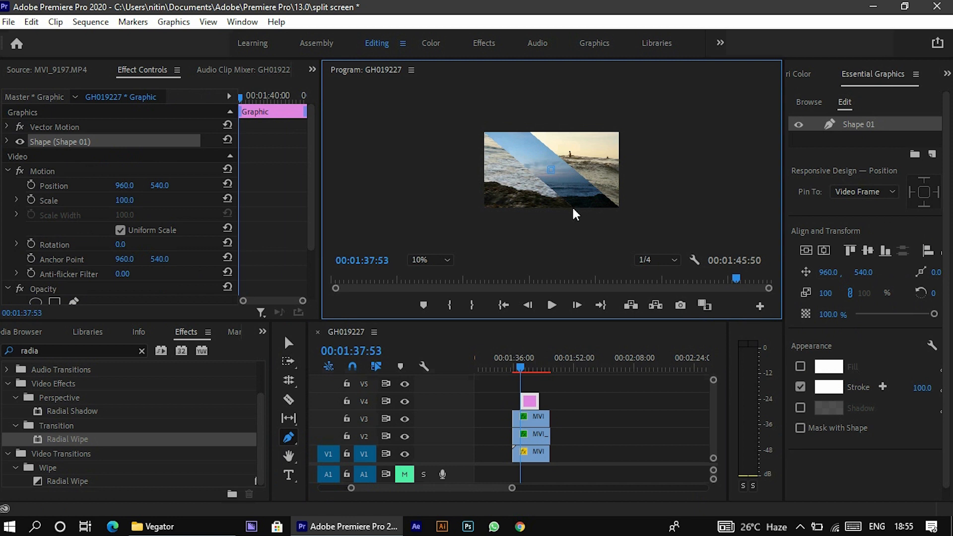
click(572, 207)
click(483, 139)
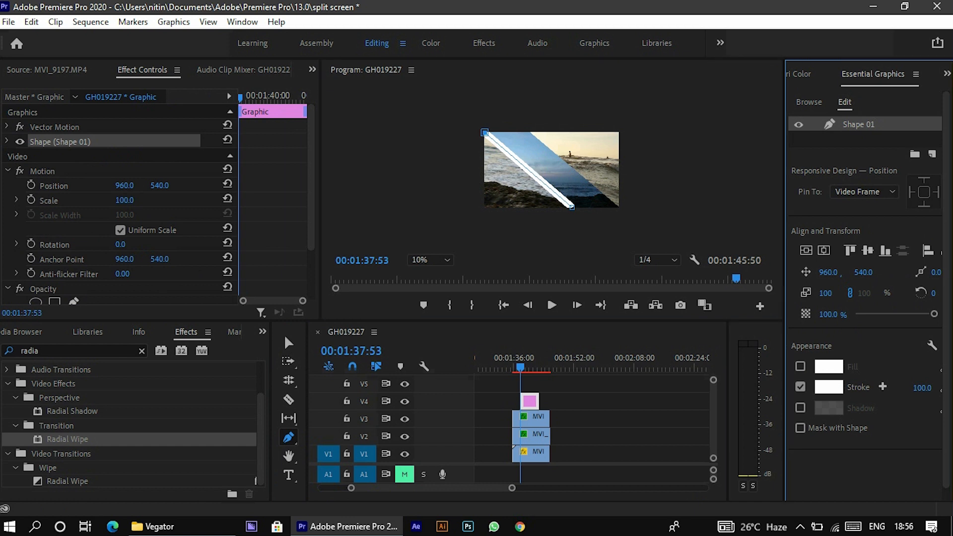
Set the diagonal line's stroke width to 30
click(921, 387)
key(BackSpace)
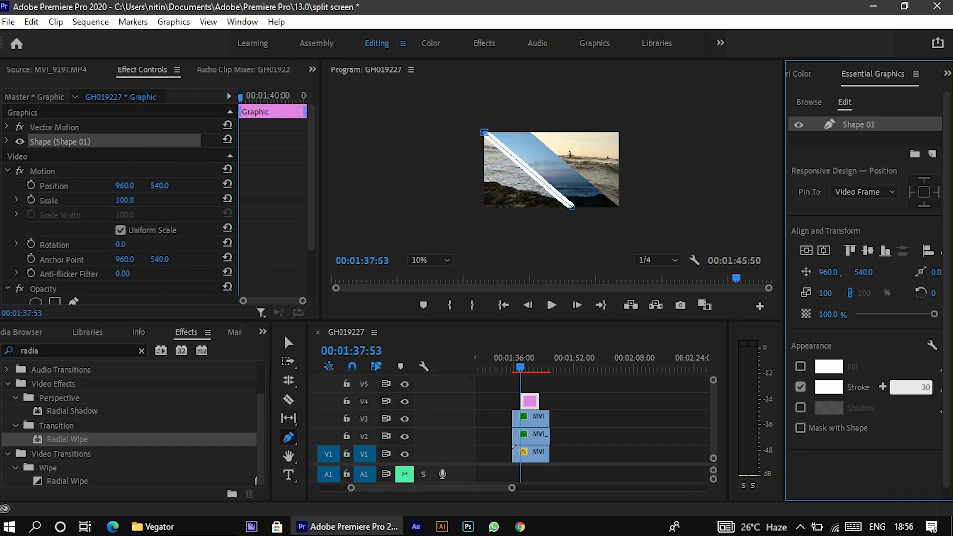
key(Return)
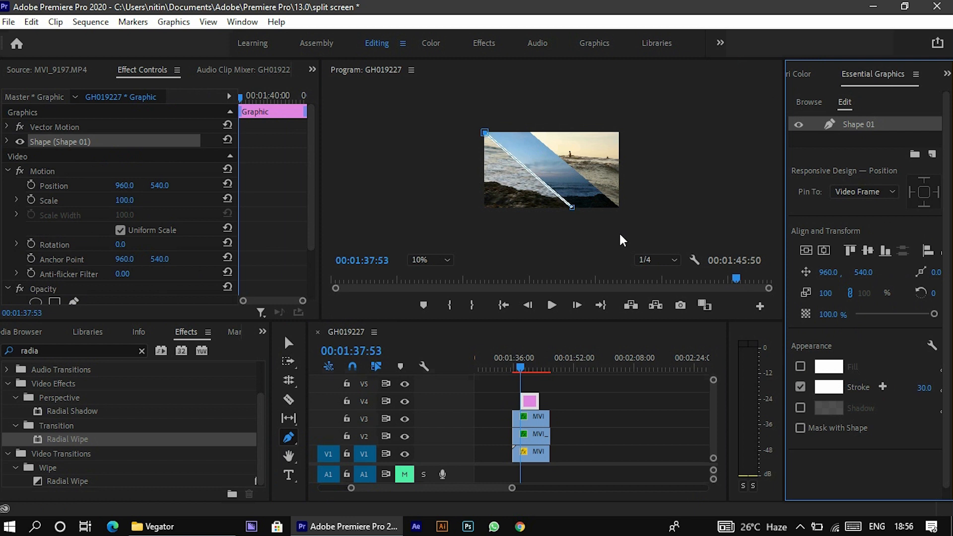
Duplicate the line graphic onto V5 and move the copy's shape to 1609.9, 520.0, along the diagonal band's upper edge
key(v)
drag(529, 401, 530, 393)
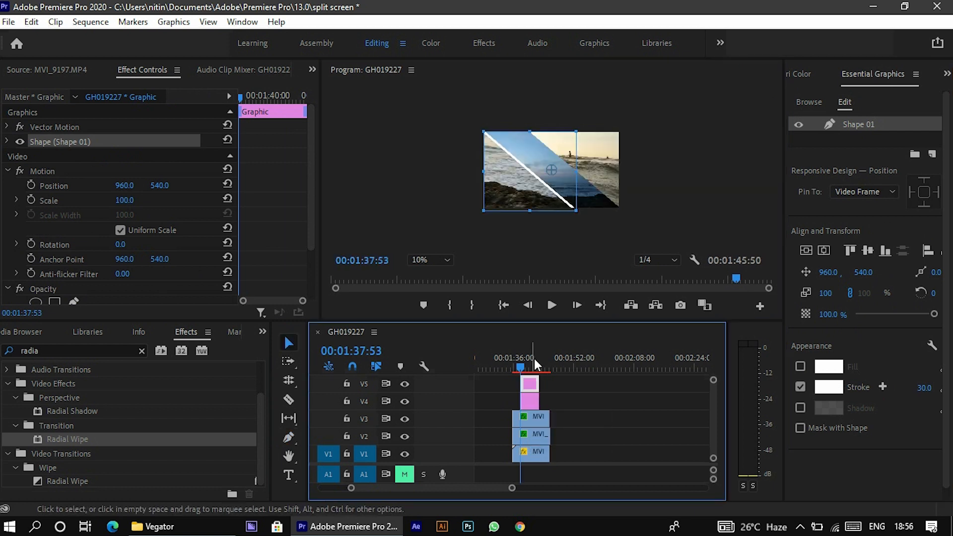
click(551, 189)
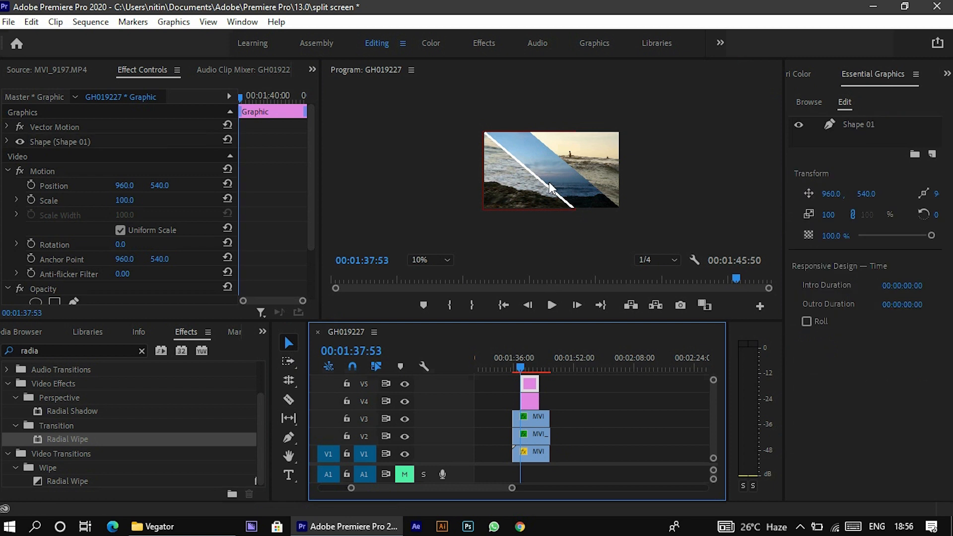
click(594, 181)
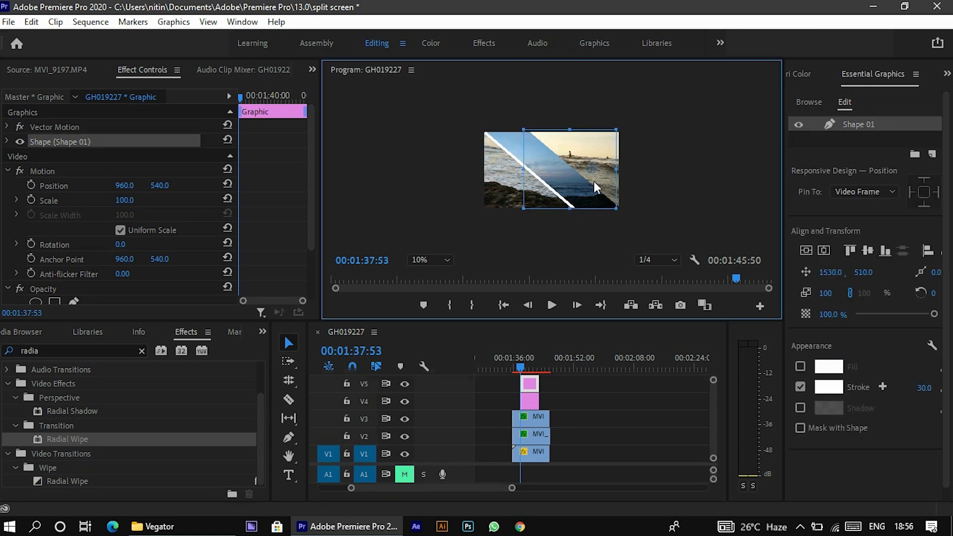
drag(594, 181, 600, 182)
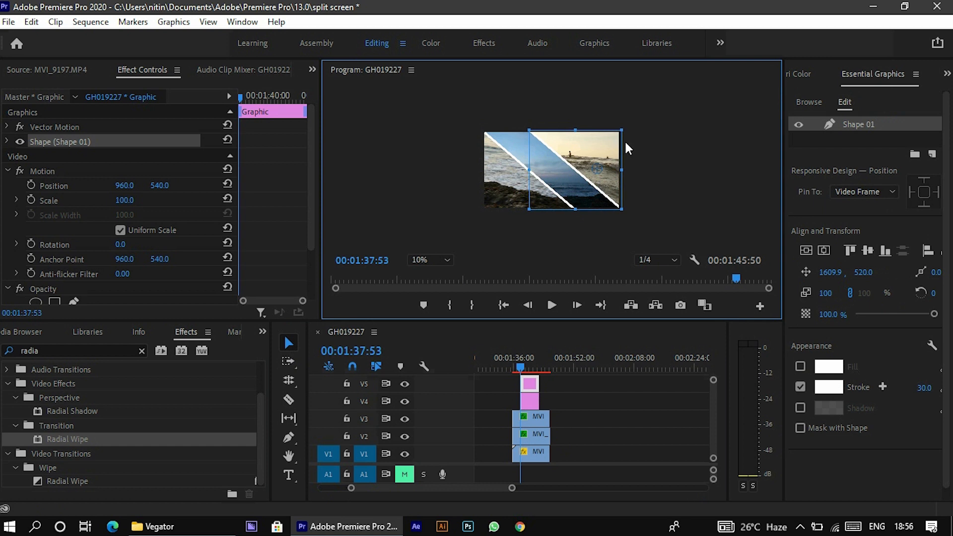
click(654, 148)
click(431, 261)
click(430, 268)
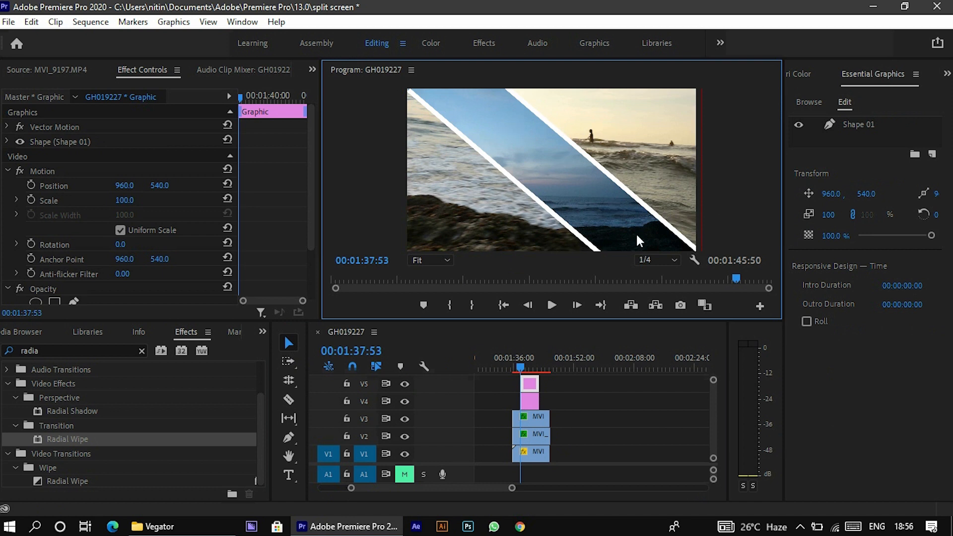
click(588, 398)
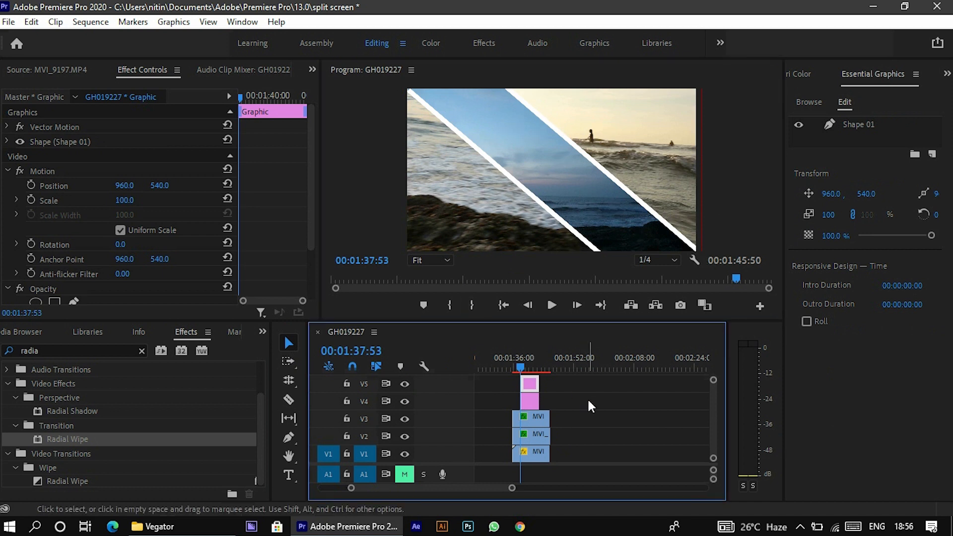